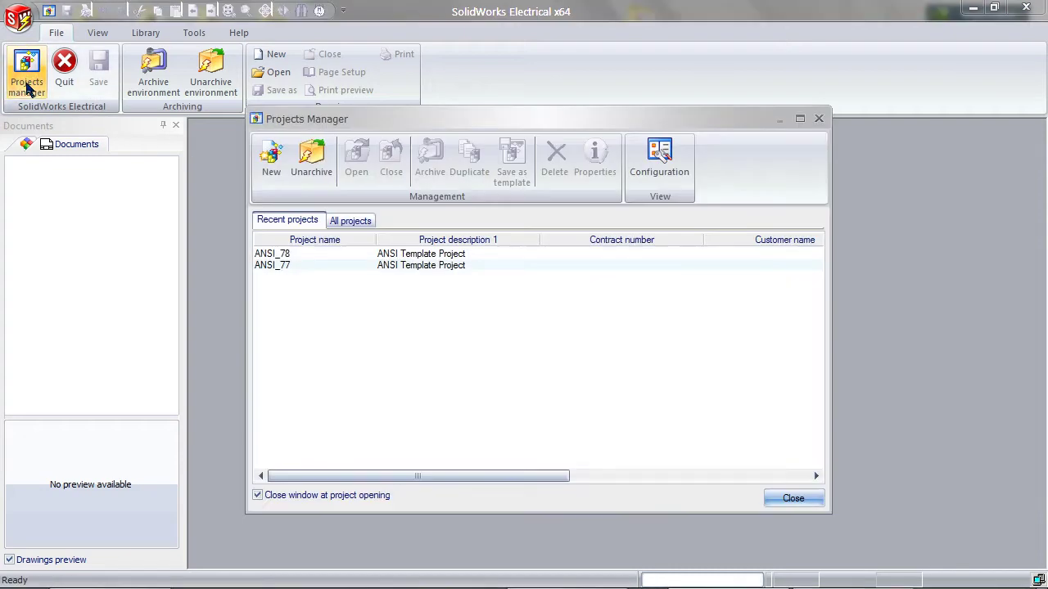
Create a new project from the ANSI template, keeping the default name and properties
left_click(266, 176)
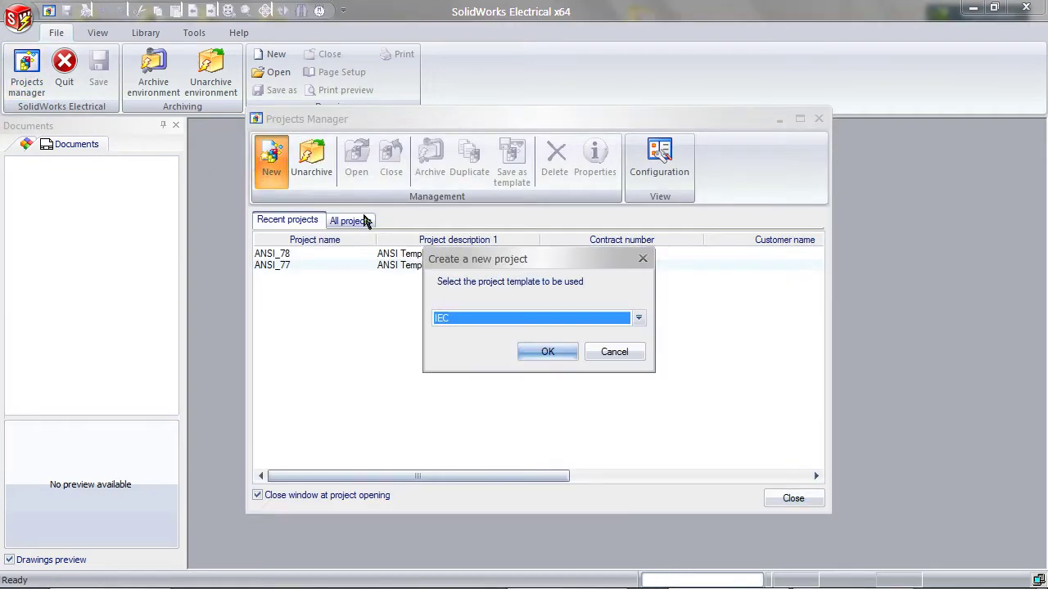
left_click(474, 320)
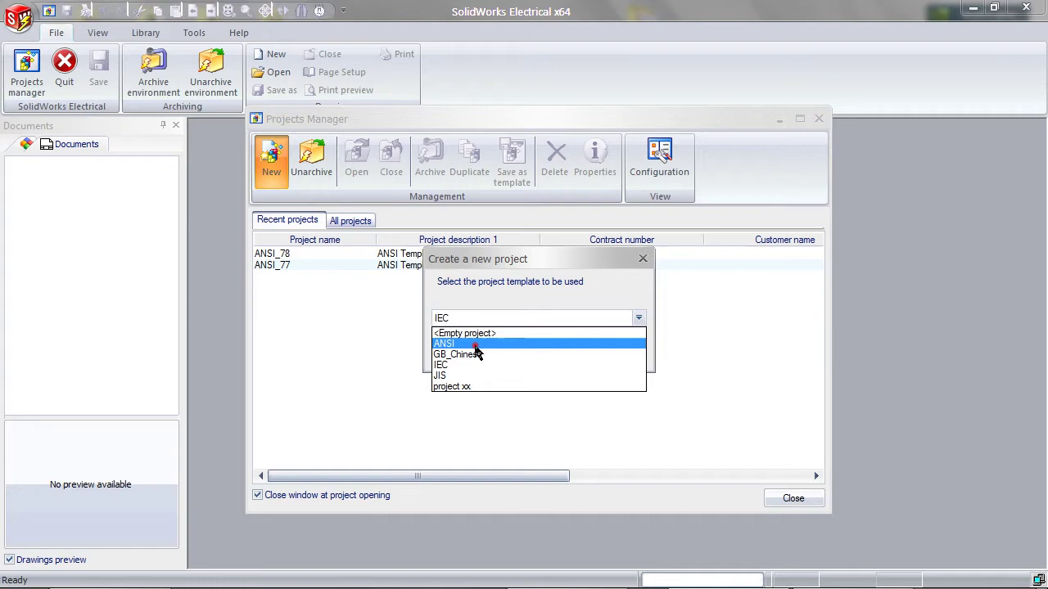
left_click(474, 344)
left_click(544, 353)
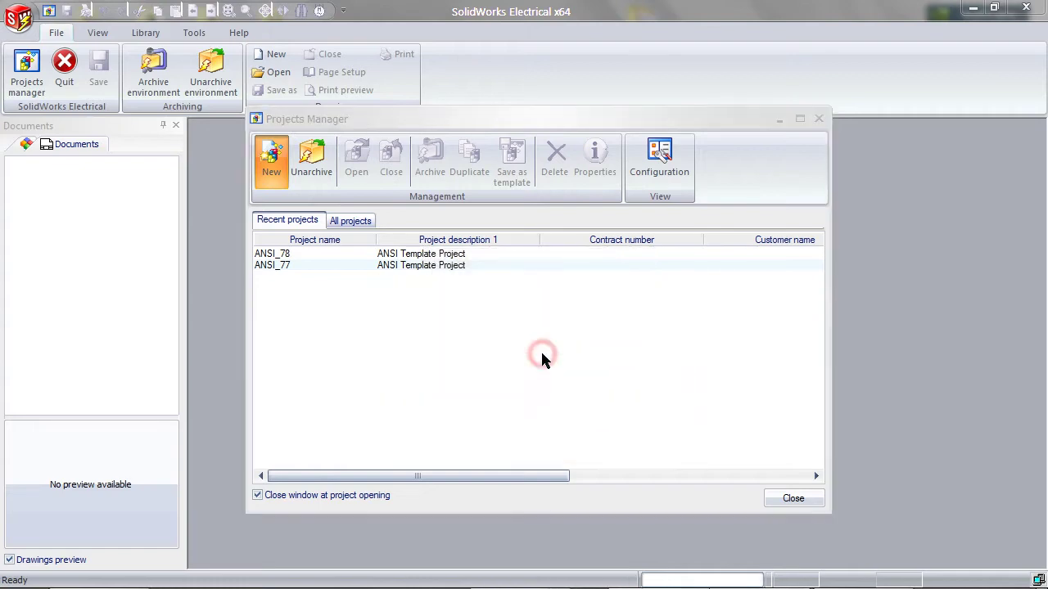
left_click(597, 380)
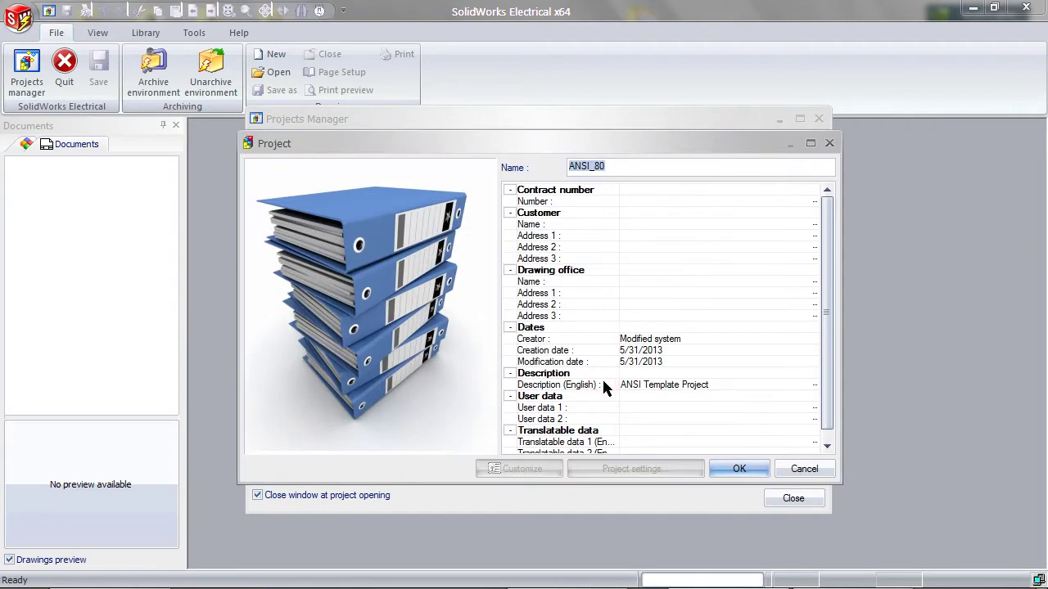
left_click(735, 469)
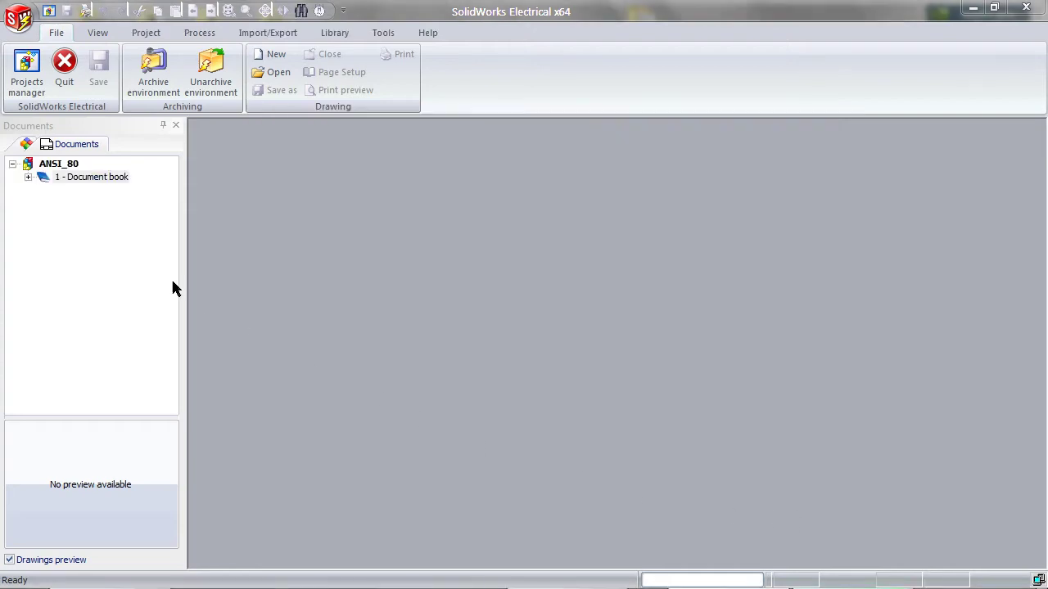
Expand the document book, open the 03 - Line diagram and 04 - Power drawings, and return to the line diagram
left_click(28, 178)
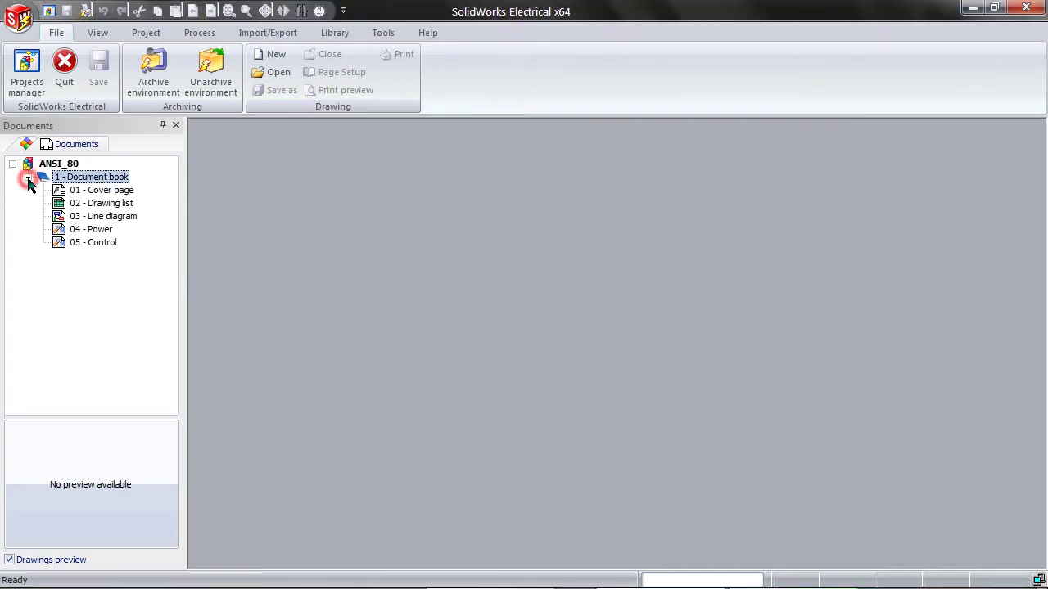
double_click(115, 217)
double_click(105, 230)
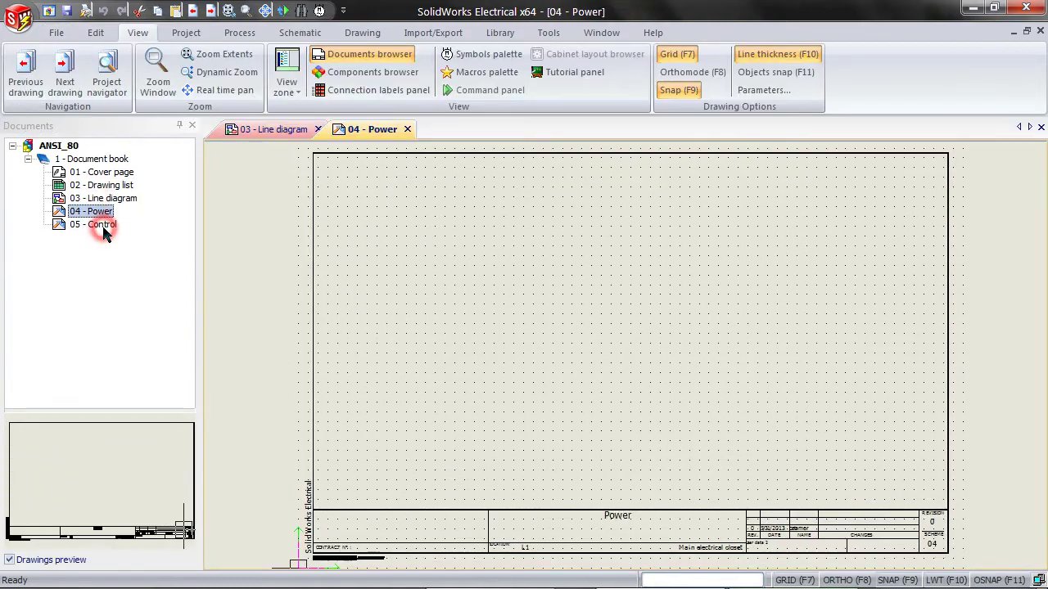
left_click(262, 133)
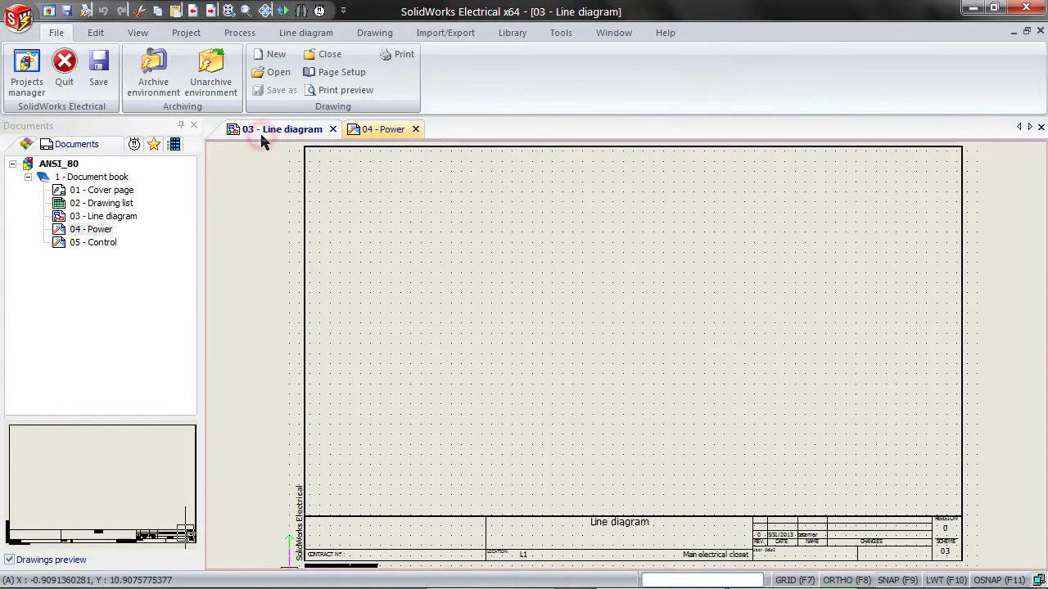
Replace the title block of the 03 - Line diagram drawing with the ANSI B size "B with rows" block
right_click(114, 217)
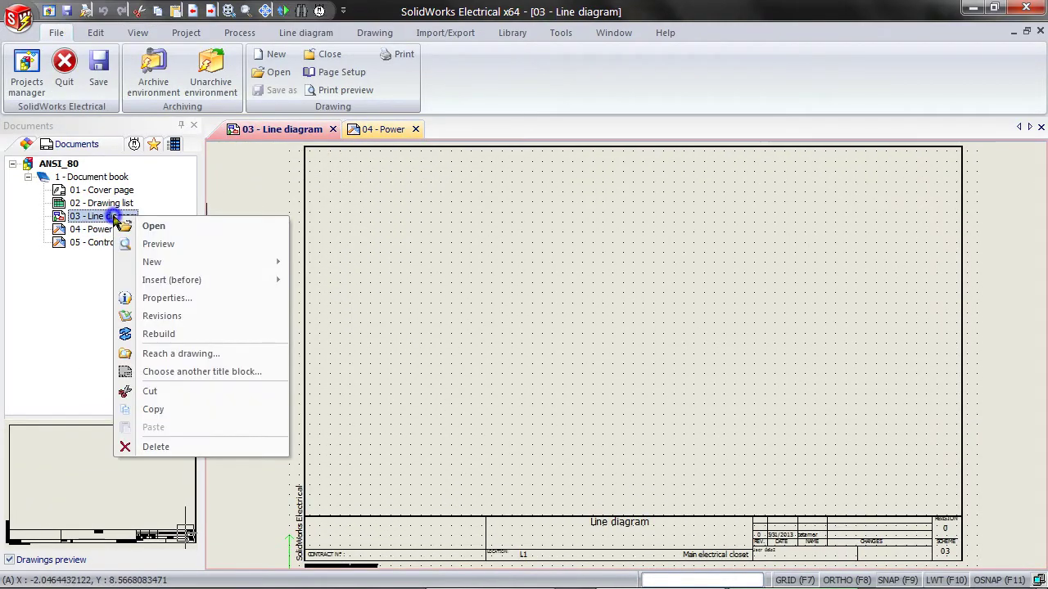
left_click(201, 371)
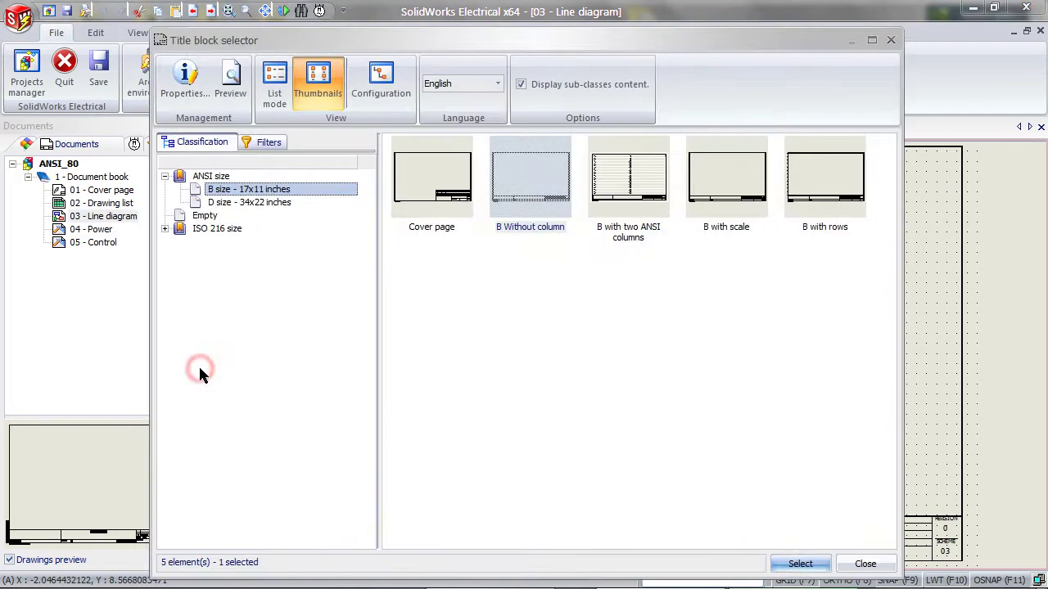
double_click(805, 209)
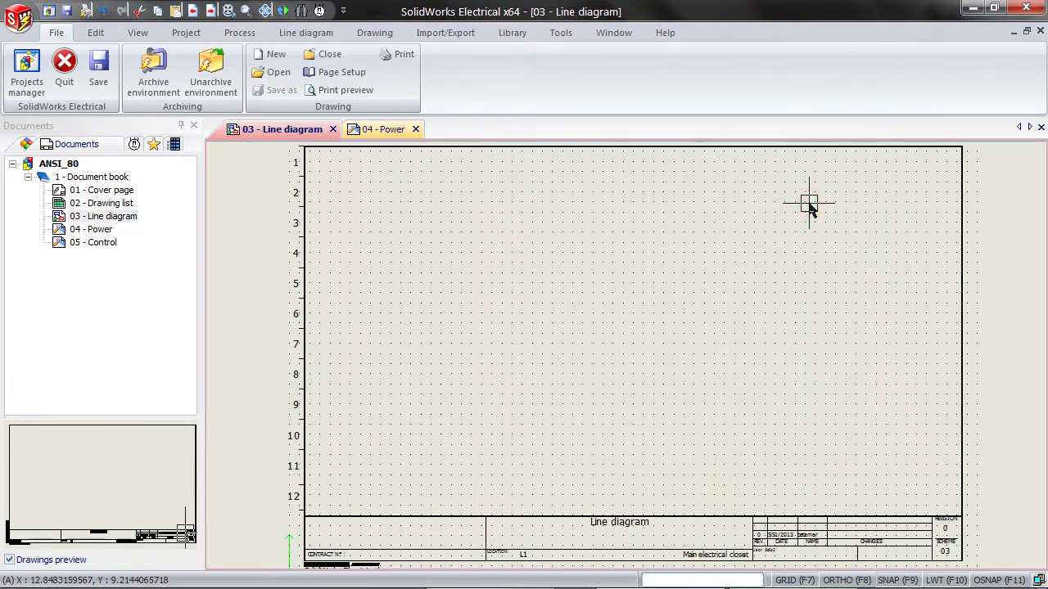
Replace the title block of the 04 - Power drawing with "D Without column without row", chosen without class filtering after trying A1 format
right_click(94, 230)
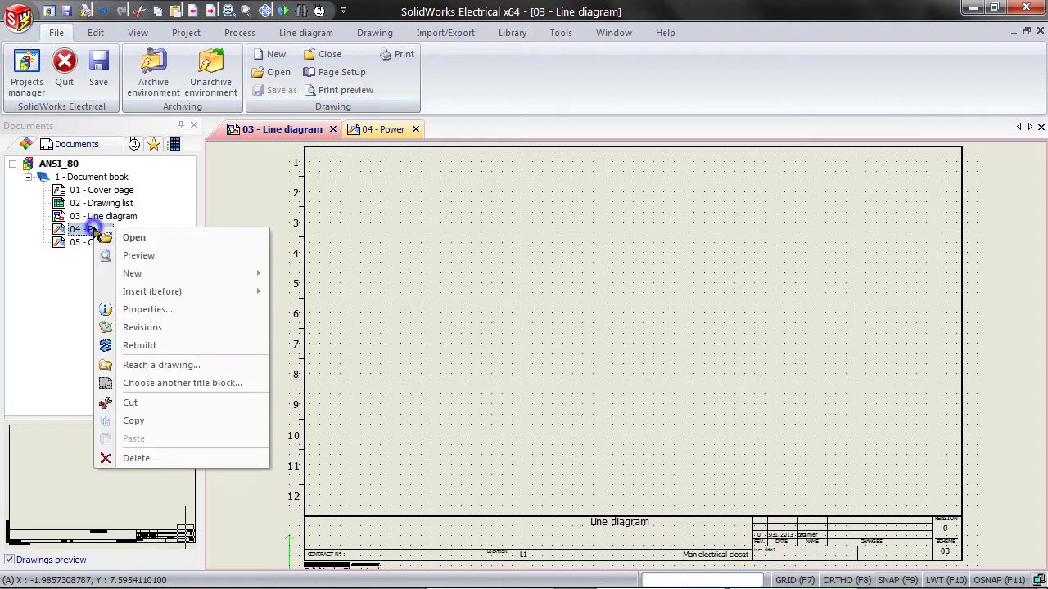
left_click(205, 382)
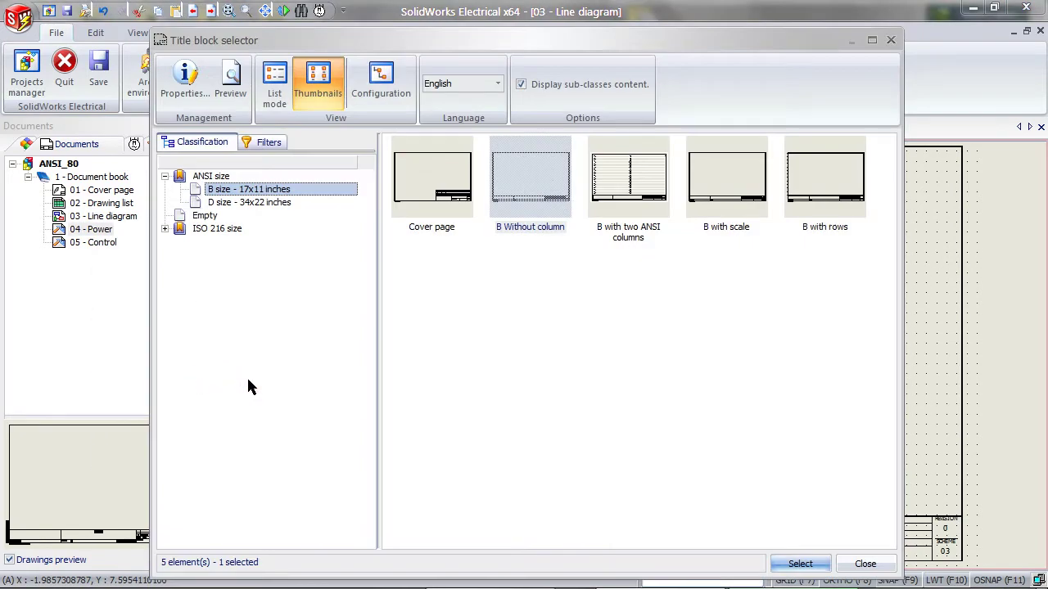
left_click(270, 143)
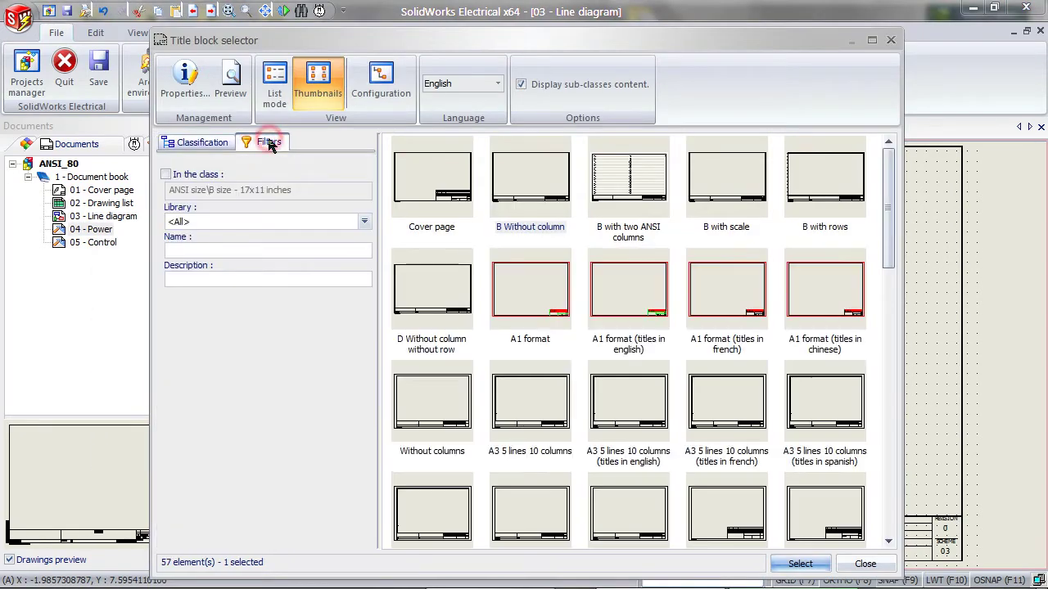
left_click(166, 175)
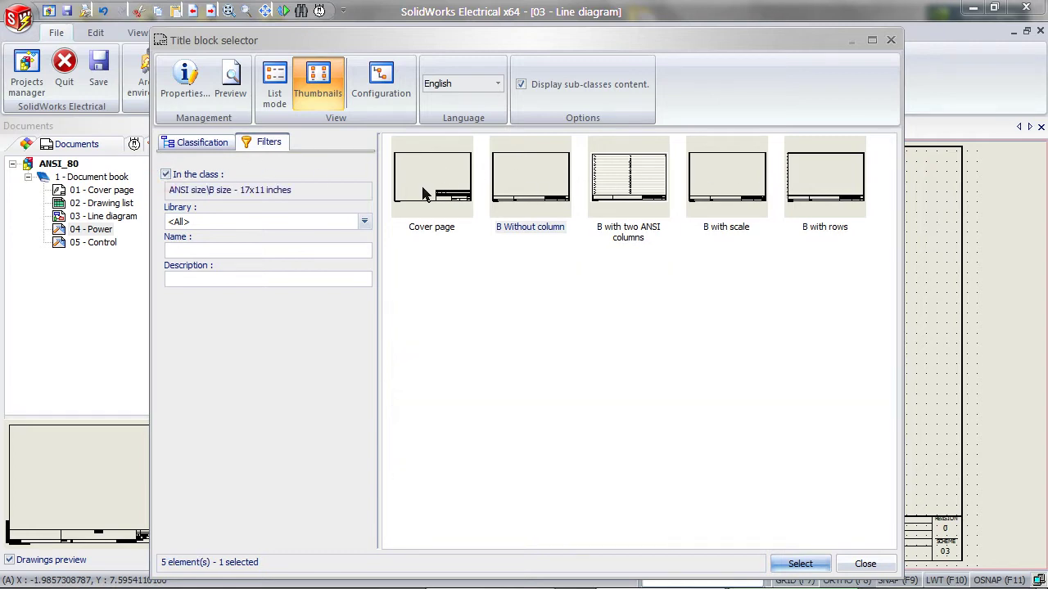
left_click(198, 177)
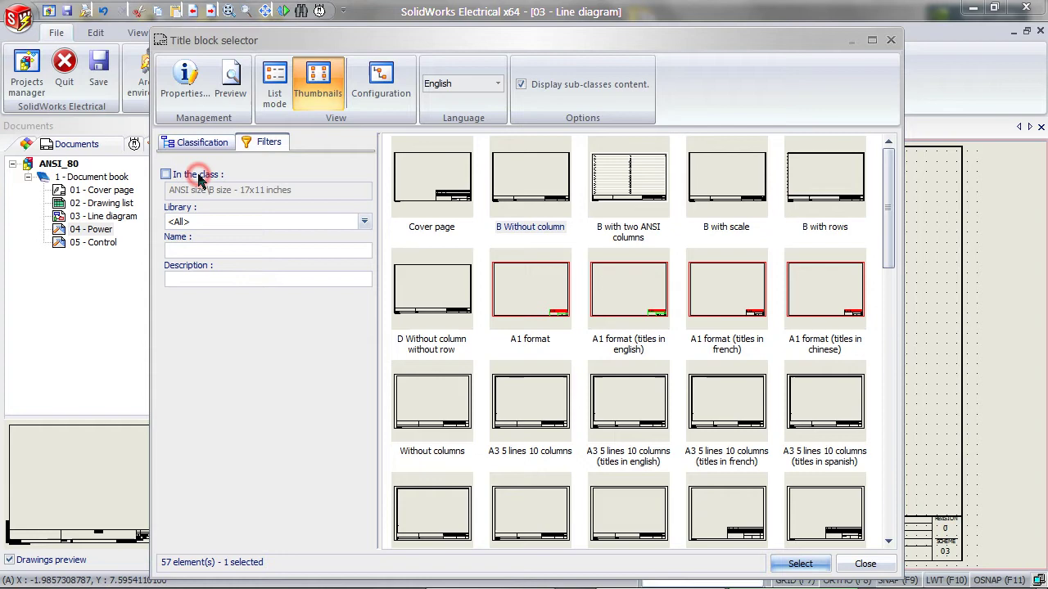
double_click(538, 301)
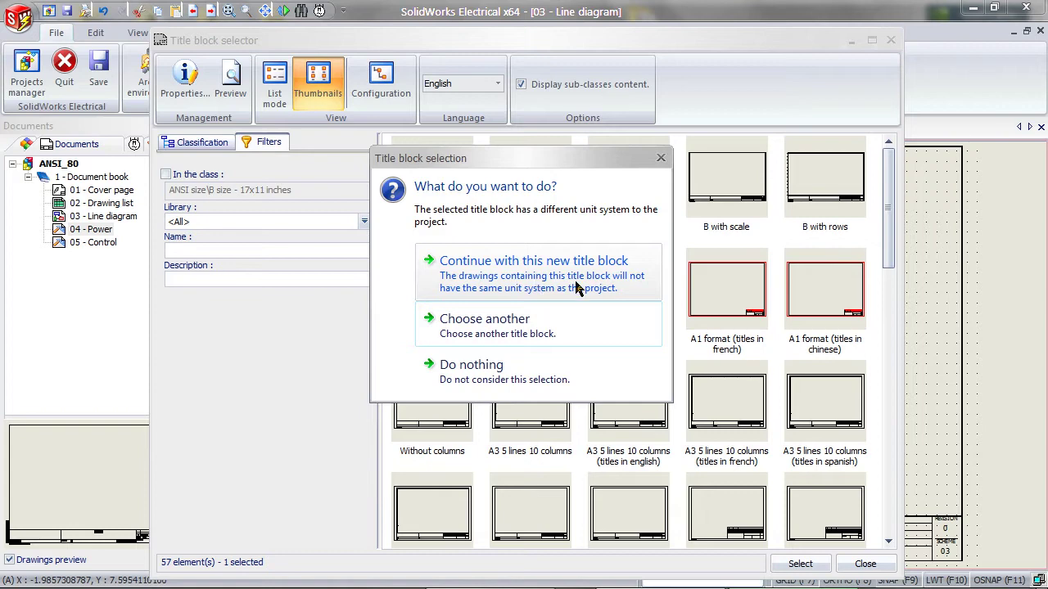
left_click(519, 337)
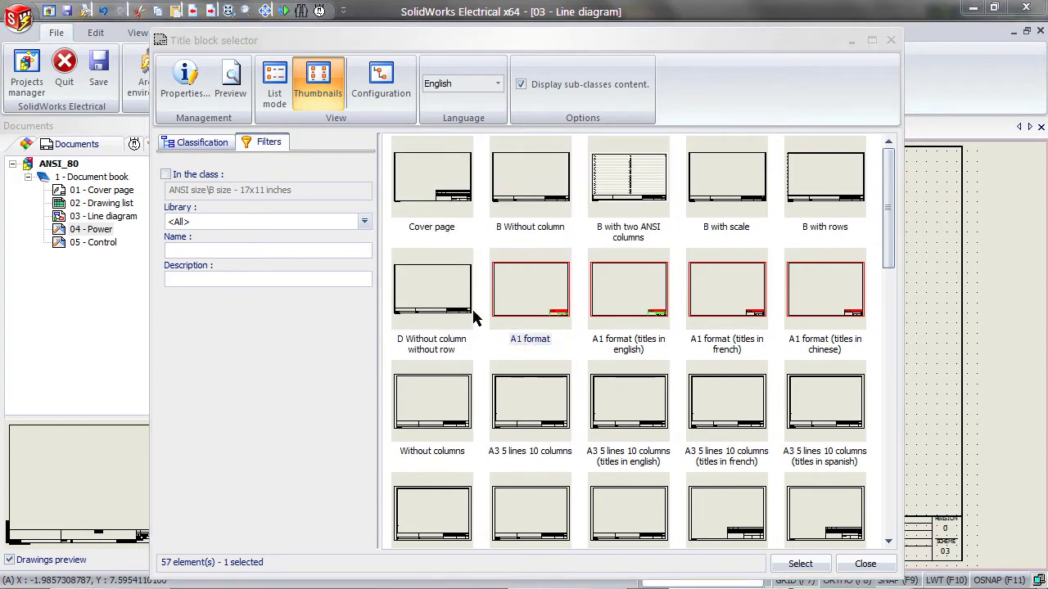
double_click(436, 306)
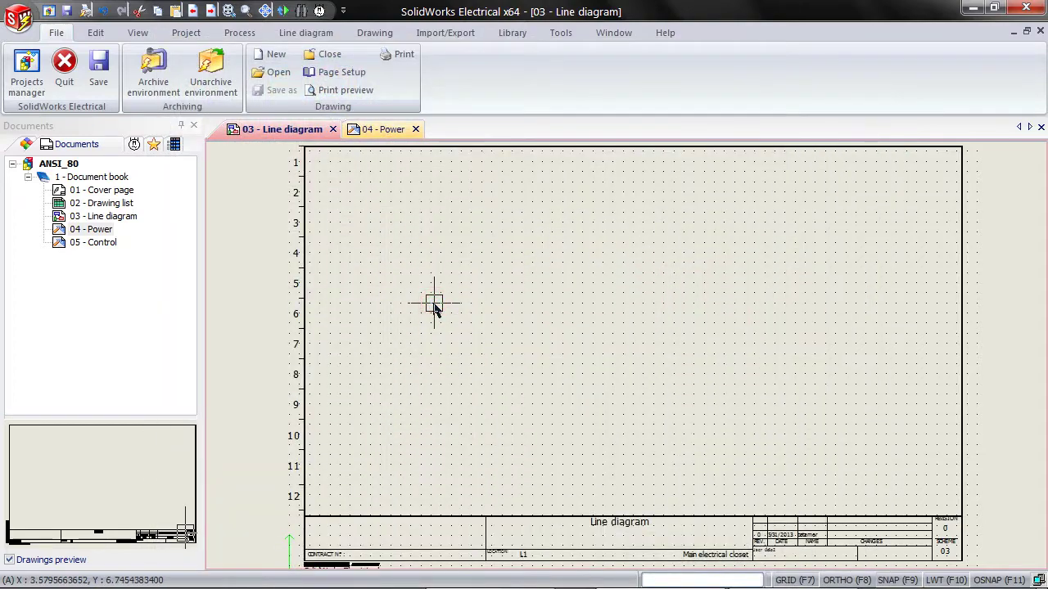
Bring up the 04 - Power drawing and view its whole sheet
left_click(383, 131)
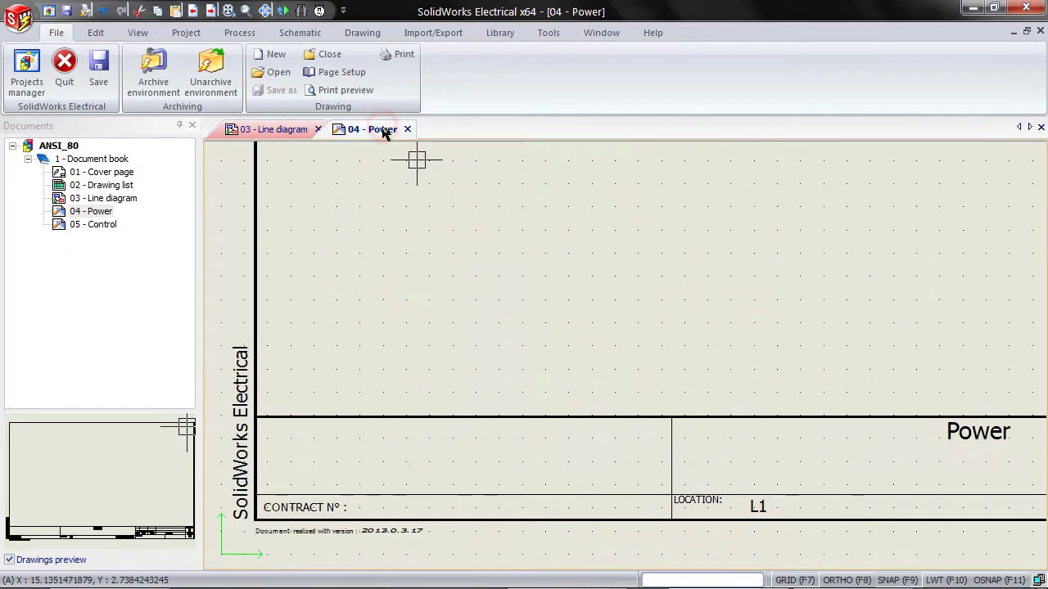
scroll(473, 428, "down", 3)
middle_click_drag(619, 290, 578, 346)
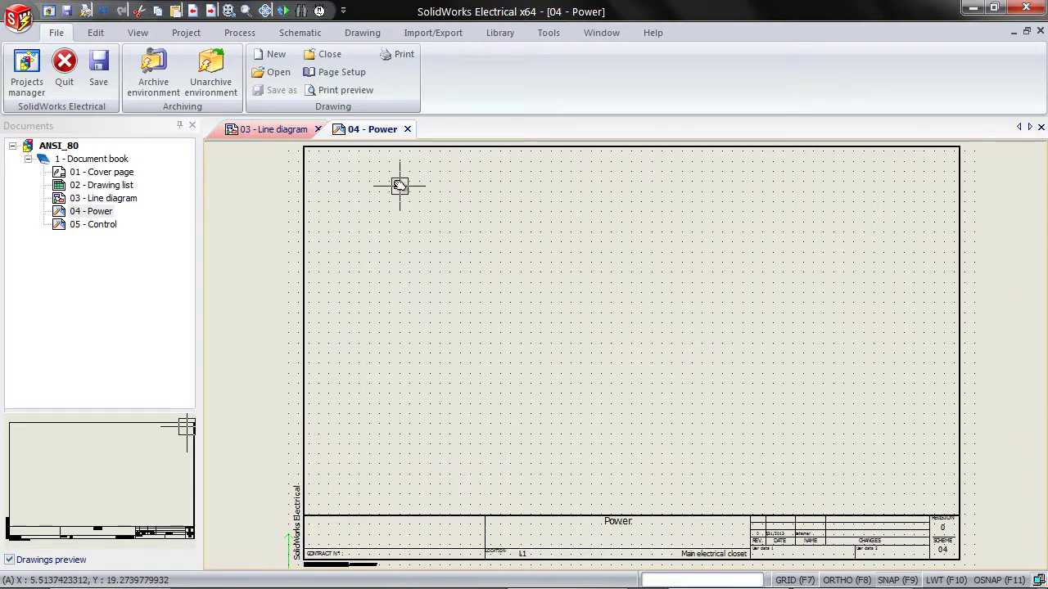
Display the components browser, connection labels panel, symbols palette and macros palette
left_click(138, 32)
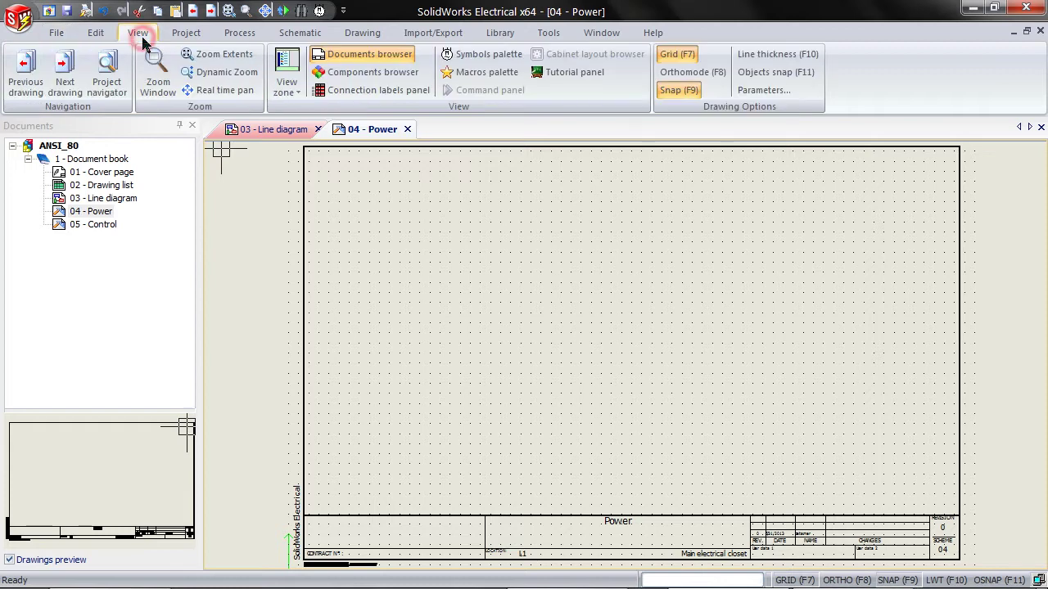
left_click(345, 72)
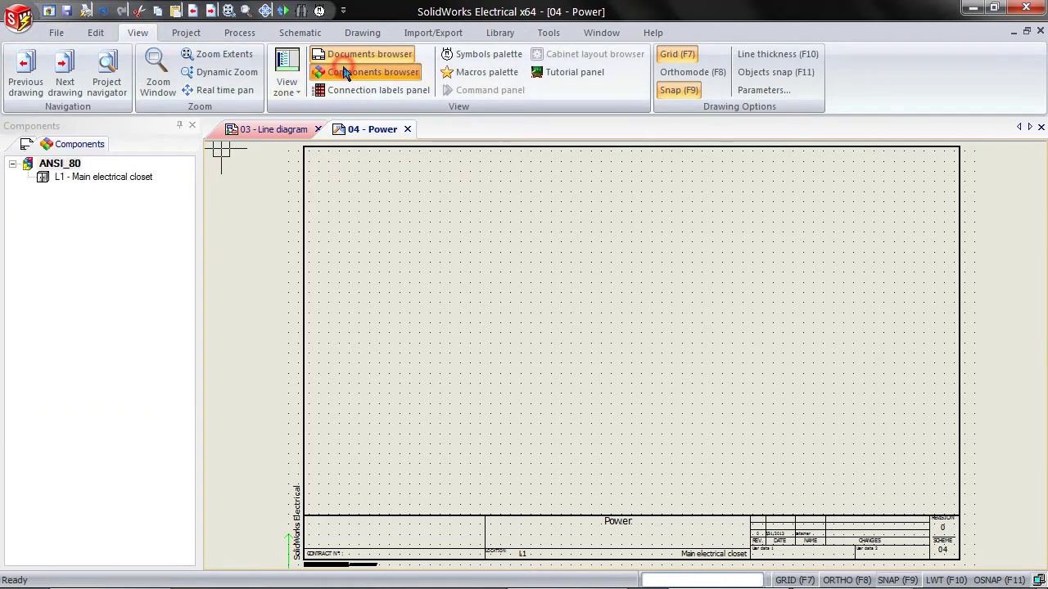
left_click(352, 90)
left_click(484, 53)
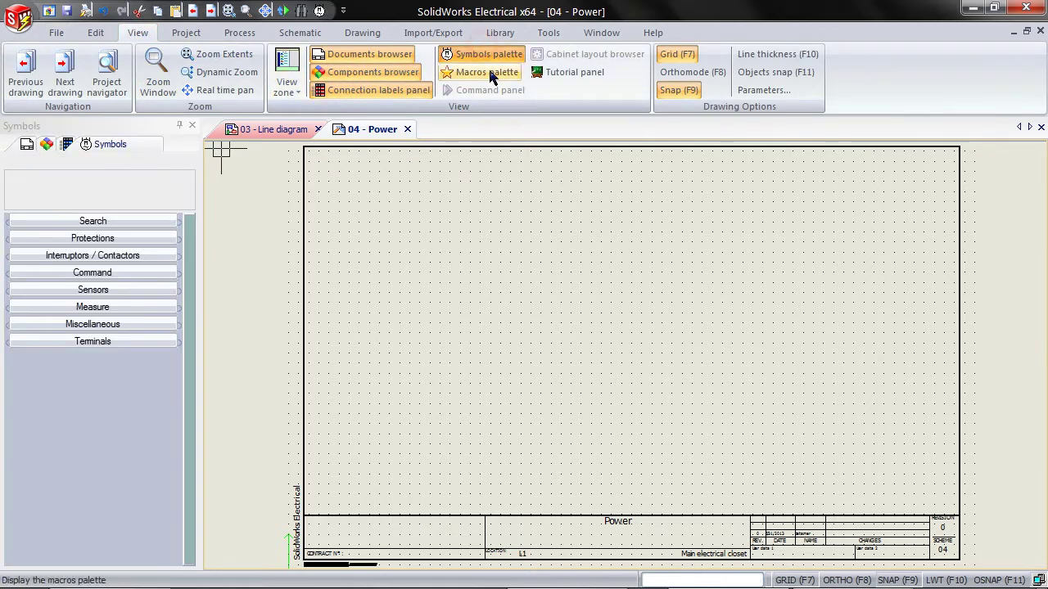
left_click(479, 72)
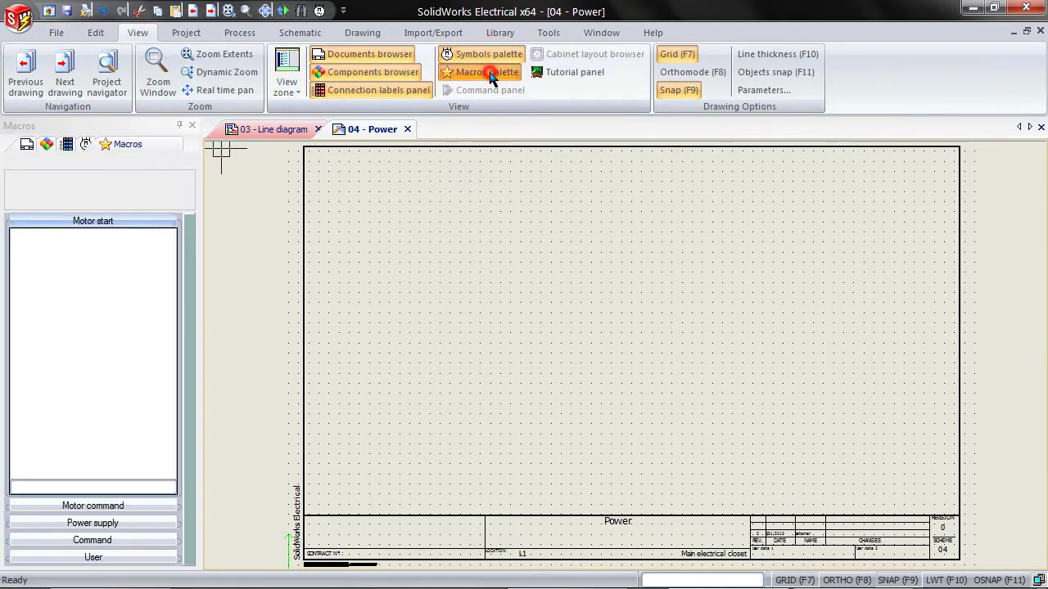
Look through the contents of the grouped side panels, including the connection labels and symbols
left_click(26, 145)
left_click(92, 144)
left_click(119, 144)
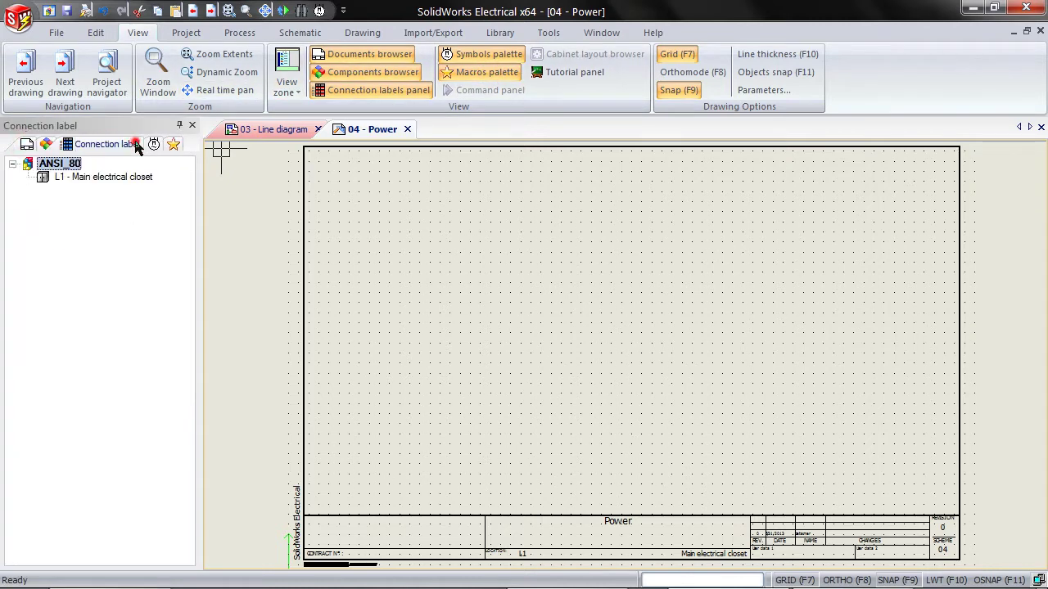
left_click(153, 144)
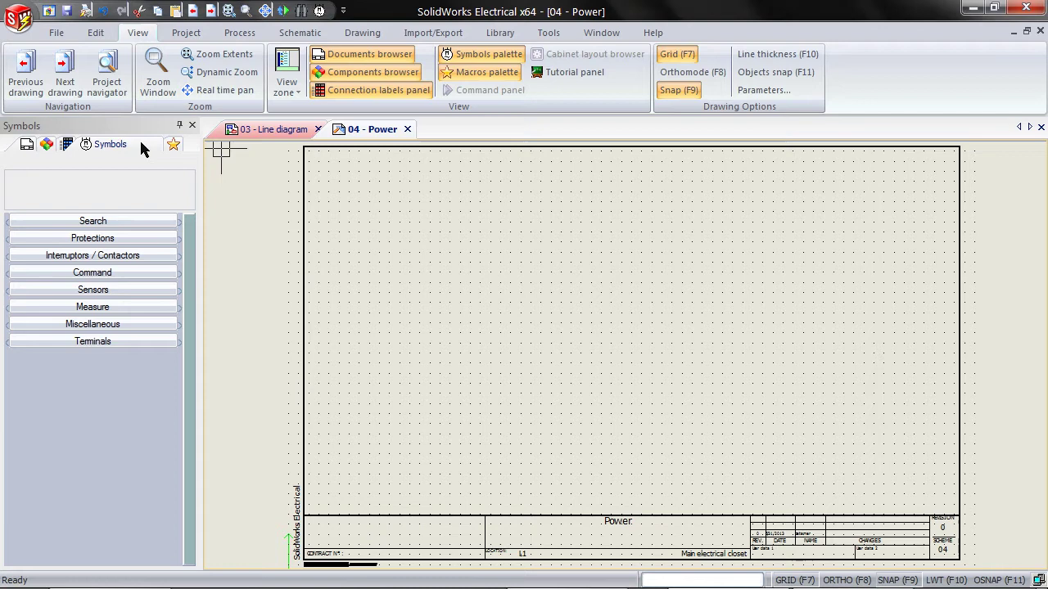
Try docking the Symbols palette on either side of the drawing, regroup it with the other panels, and display the connection labels
left_click_drag(99, 147, 1019, 343)
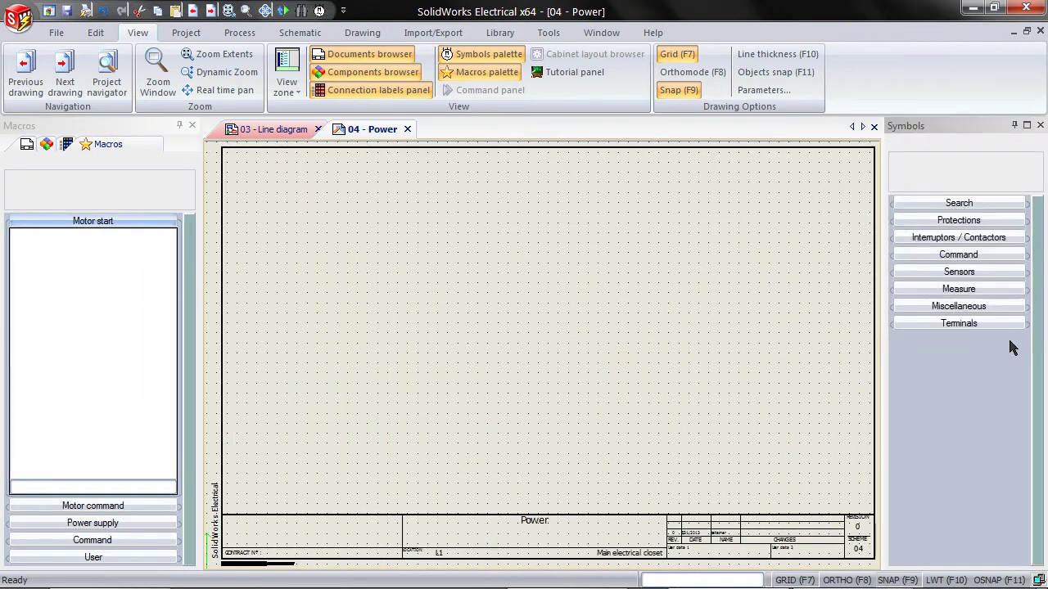
left_click_drag(945, 131, 32, 357)
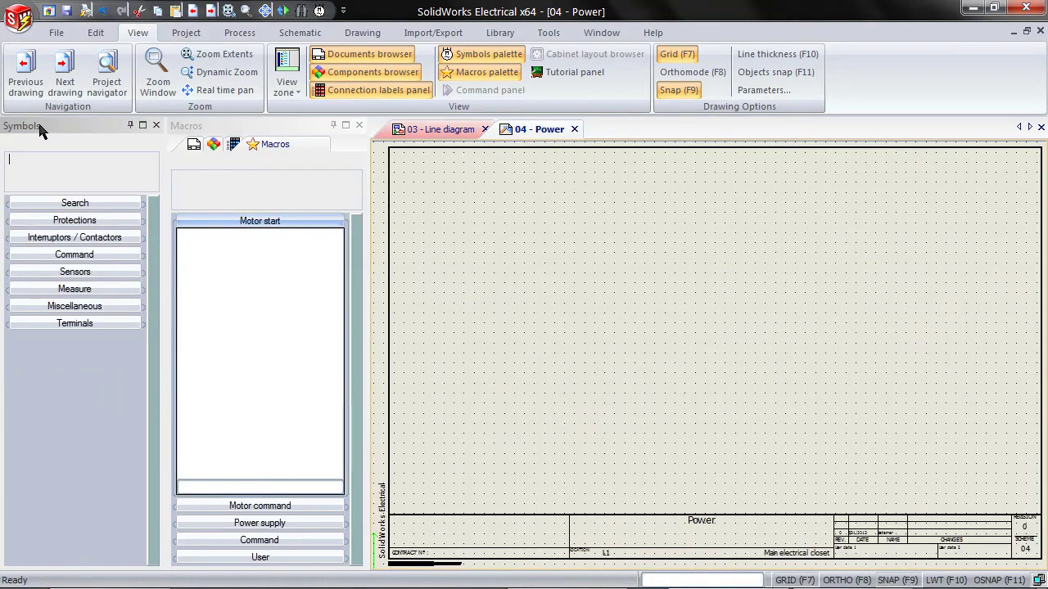
left_click_drag(40, 125, 120, 132)
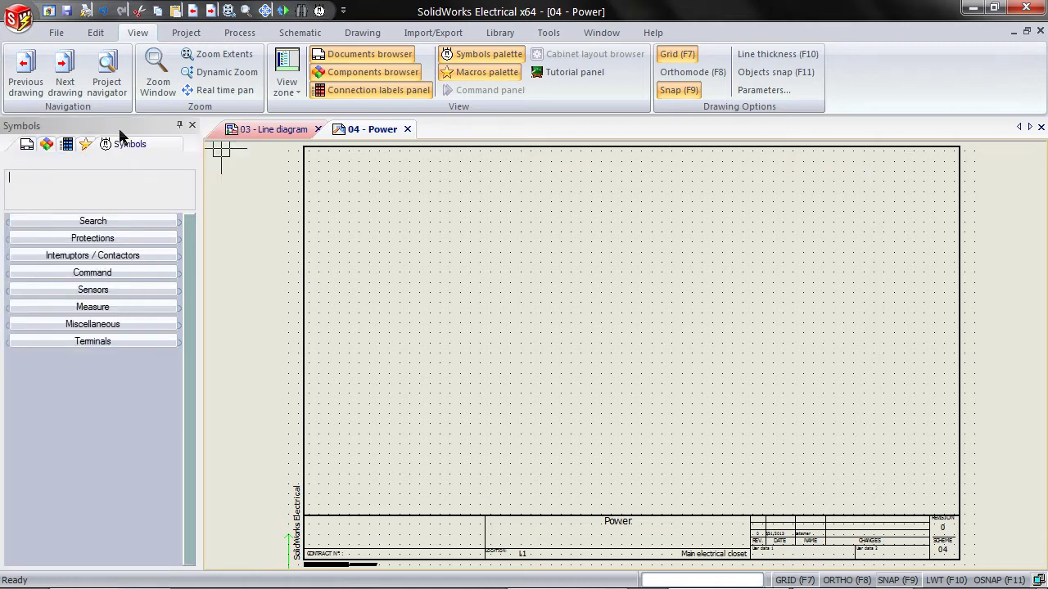
left_click(86, 145)
left_click(67, 145)
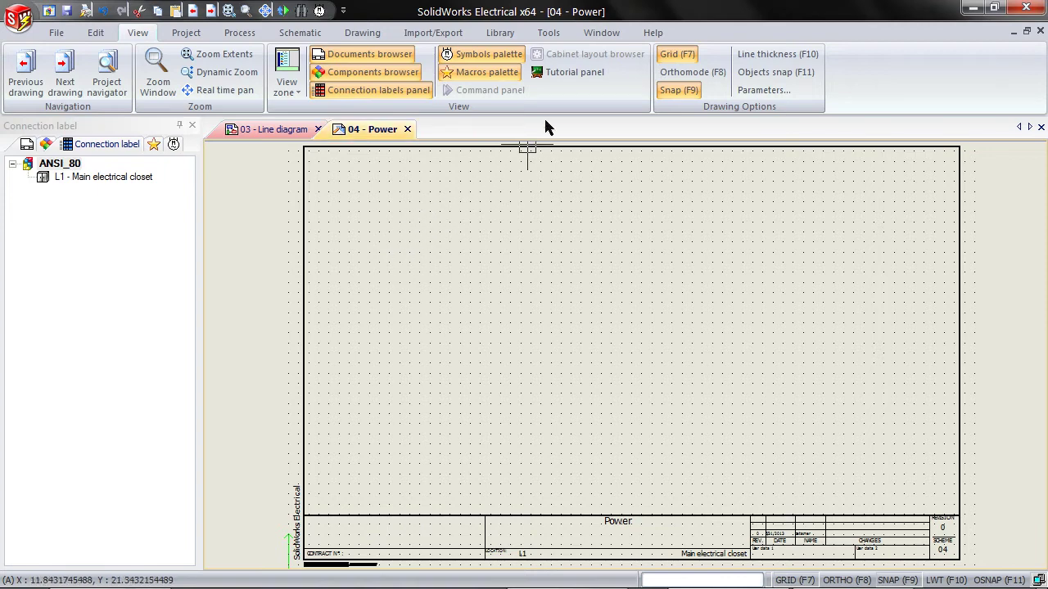
Tile the open Power and Line diagram drawings horizontally, and rearrange them as vertical tiles
left_click(598, 33)
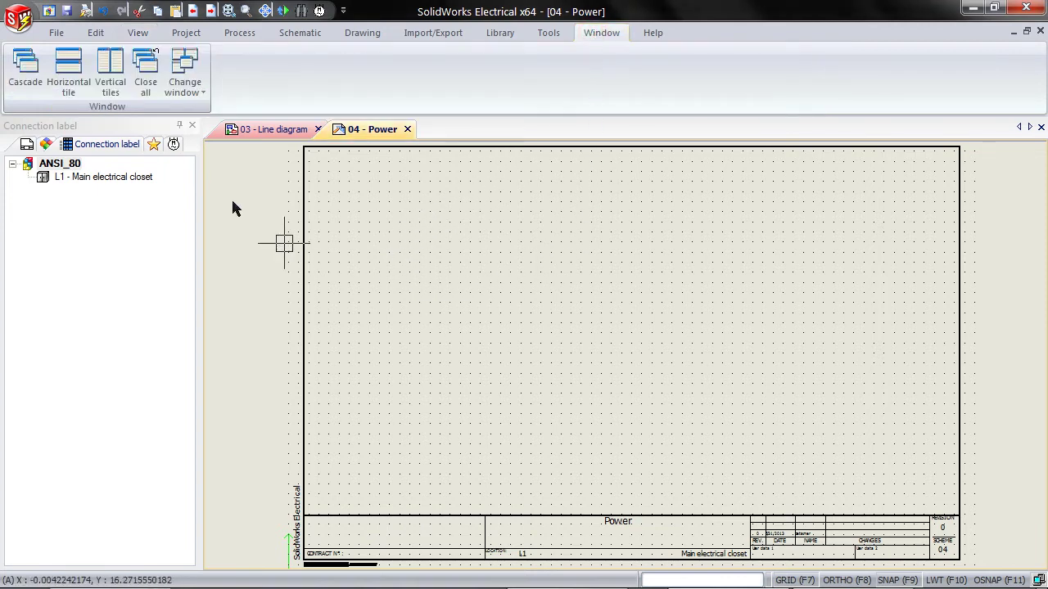
left_click(78, 86)
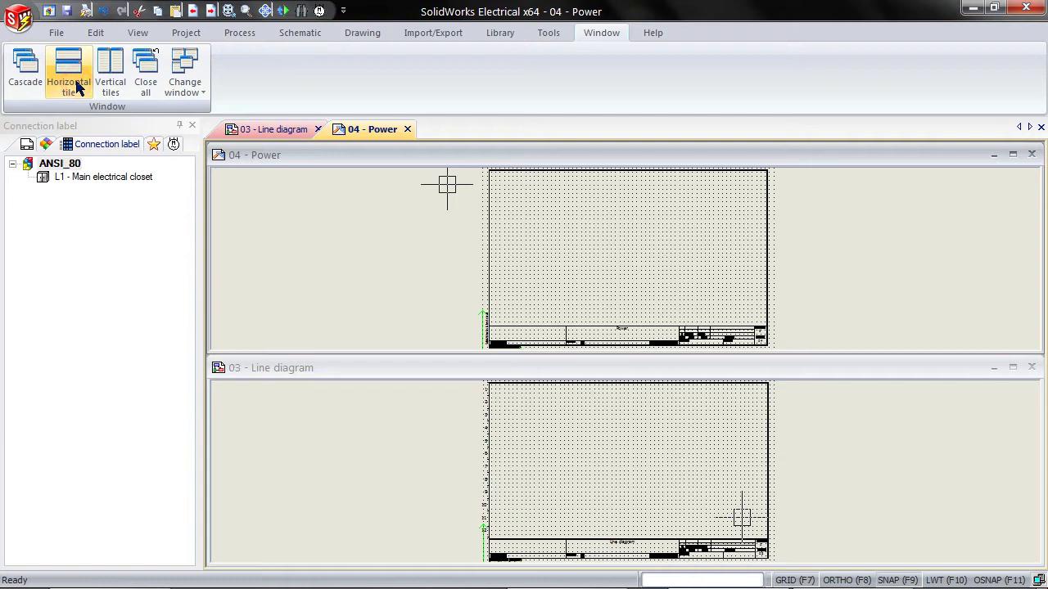
left_click(110, 96)
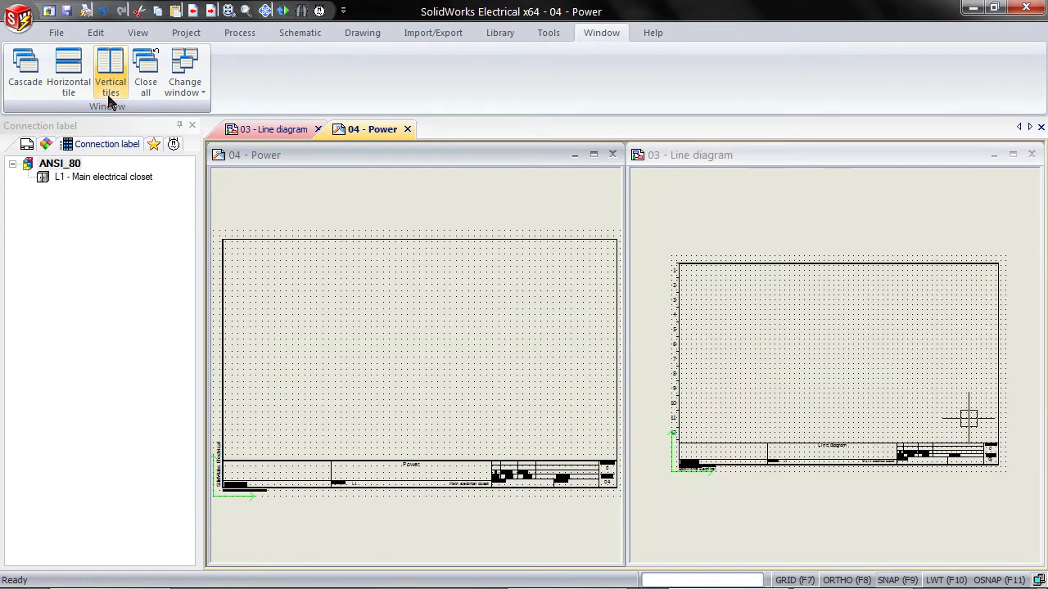
Add the Vertical tiles command from the Window category to the Quick Access Toolbar
left_click(343, 11)
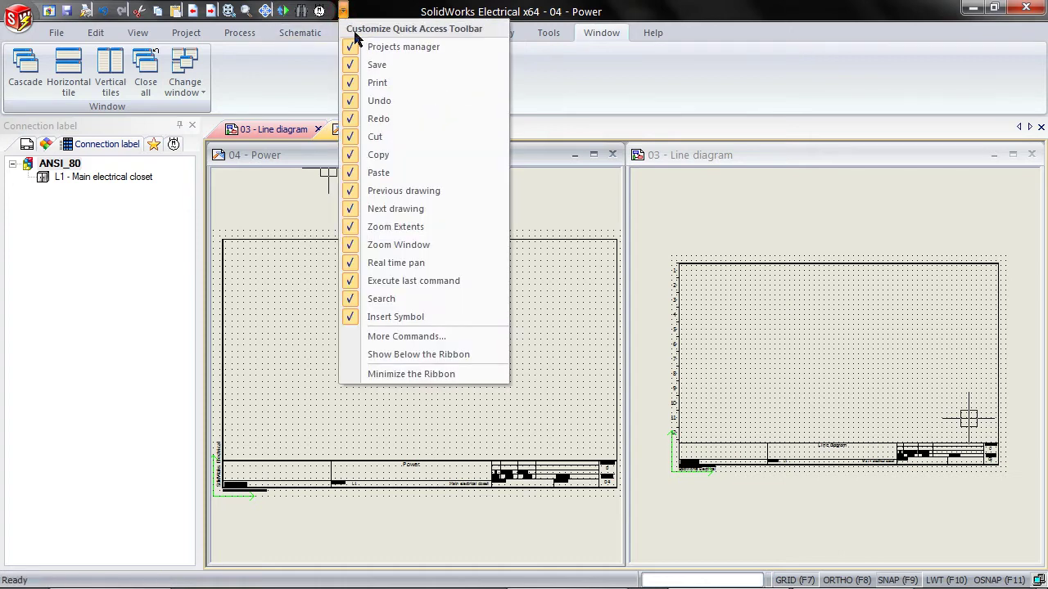
left_click(405, 337)
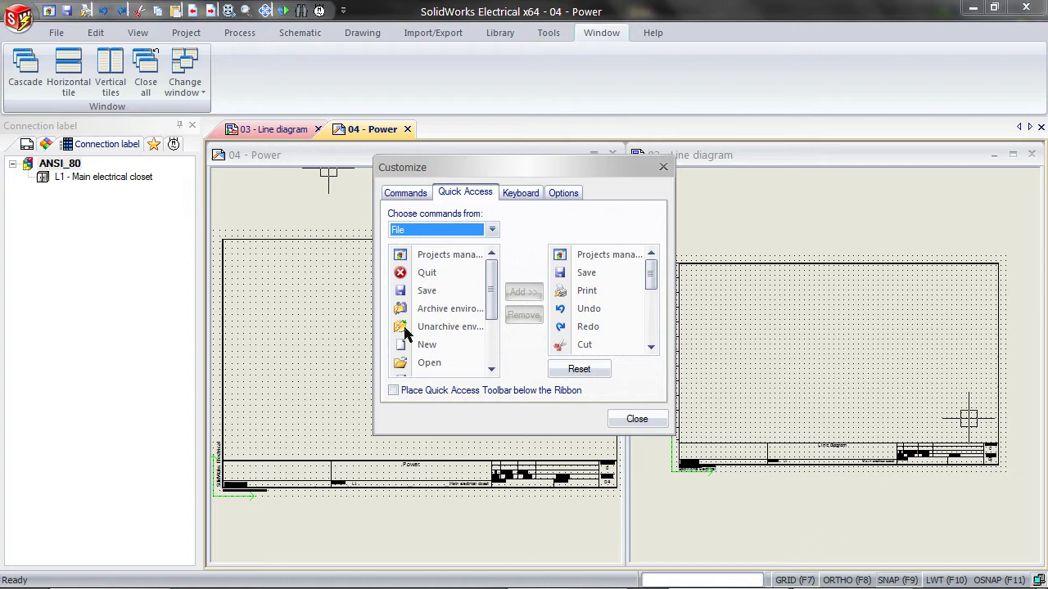
left_click(492, 231)
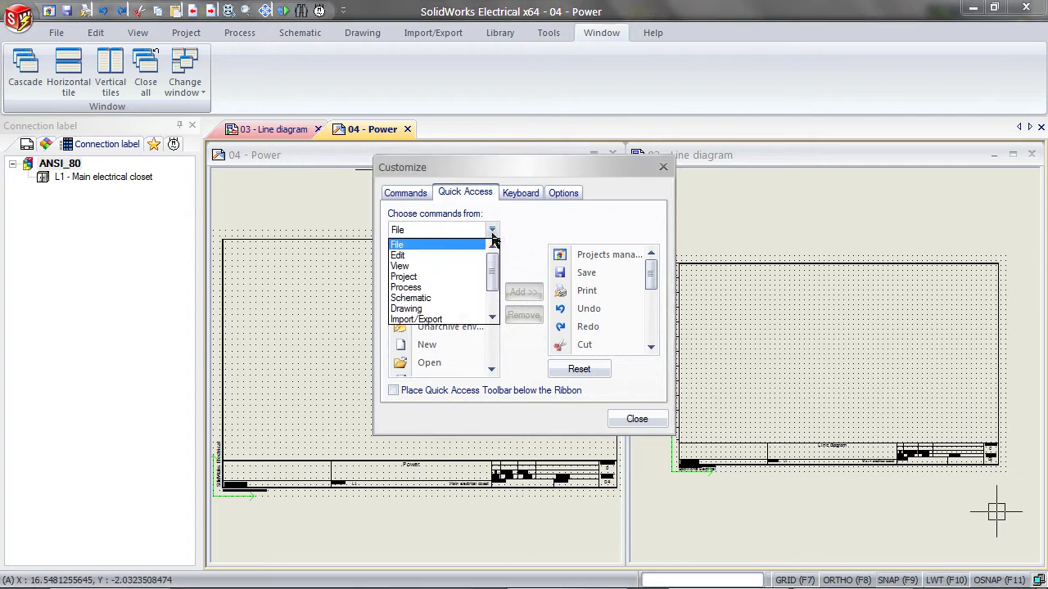
left_click_drag(493, 266, 492, 282)
left_click(447, 313)
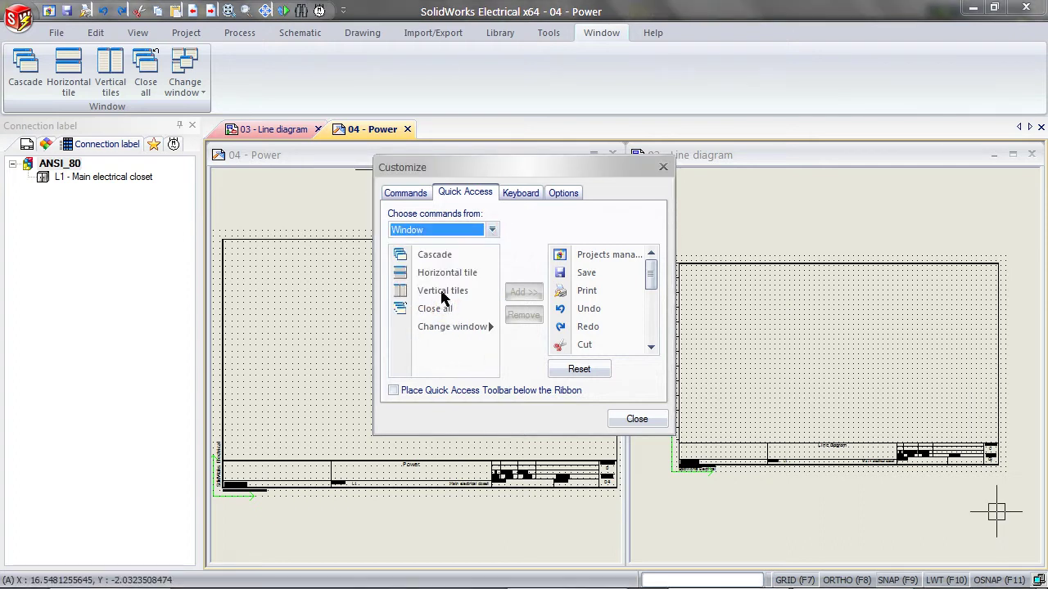
left_click(441, 293)
left_click(523, 292)
Add the Horizontal tile command to the Quick Access Toolbar, trying its removal once and adding it back
left_click(462, 277)
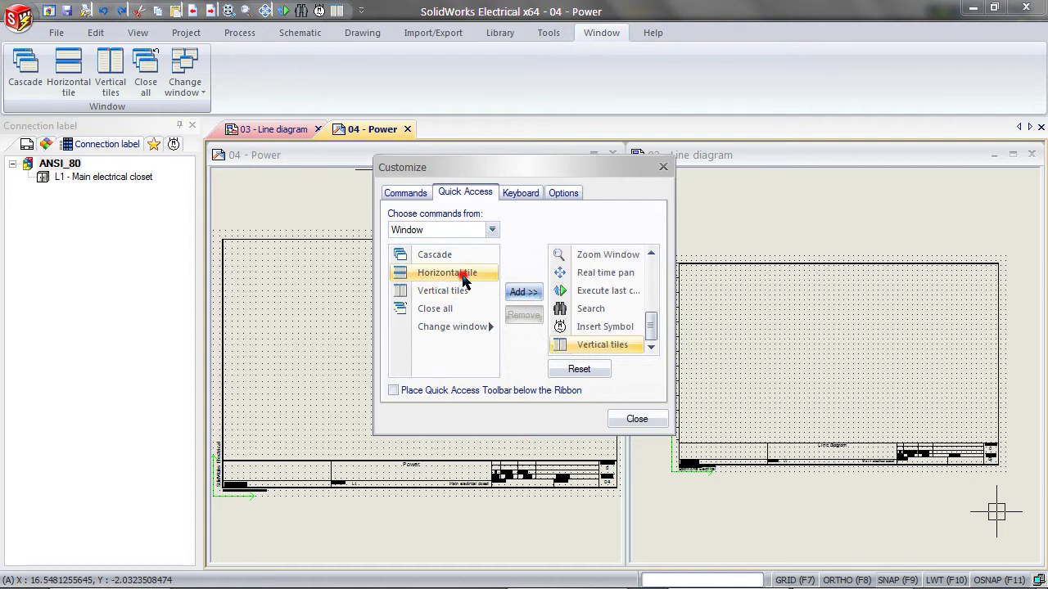
left_click(523, 293)
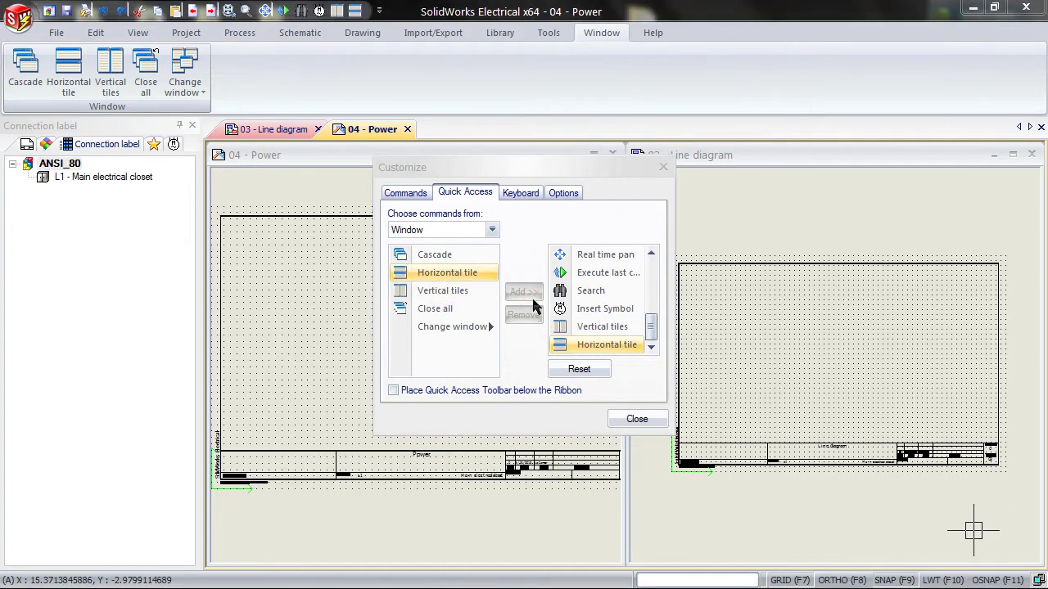
left_click(524, 315)
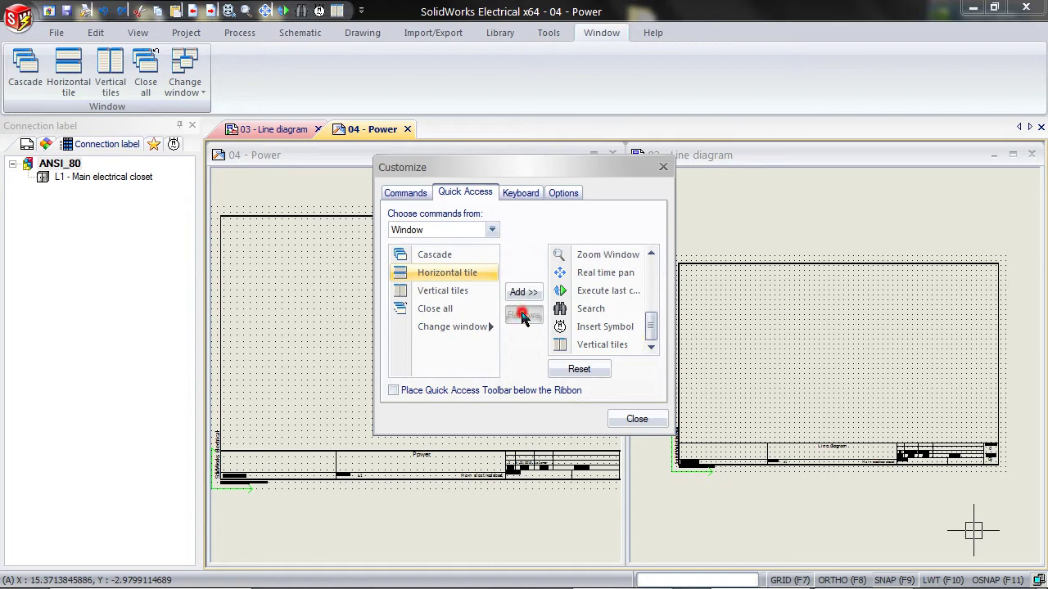
left_click(524, 292)
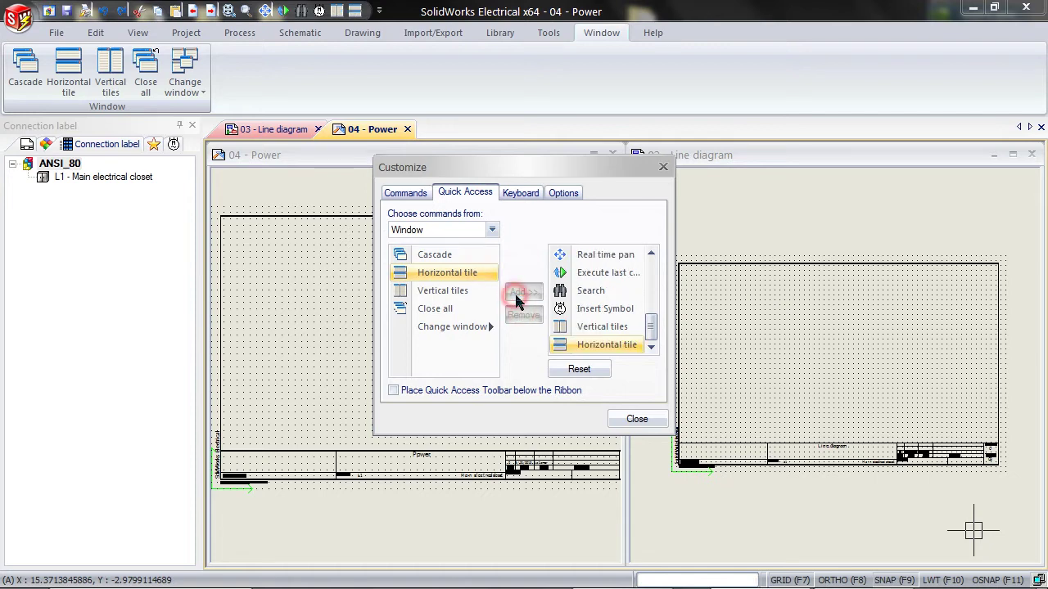
left_click(635, 419)
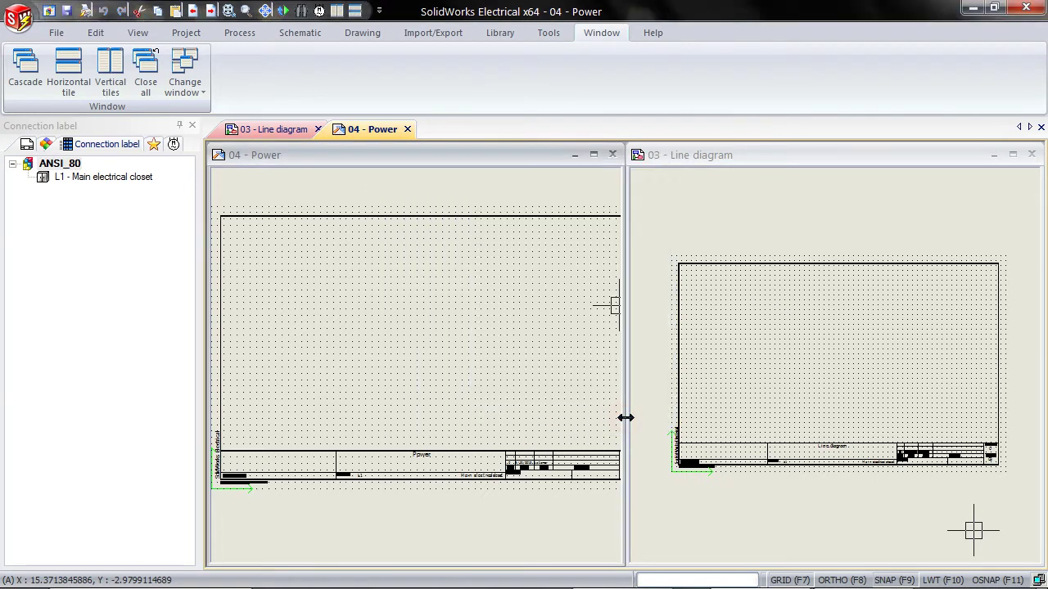
Retile the open drawings horizontally and back to vertical tiles, and close the Power and Line diagram drawings
left_click(358, 11)
left_click(336, 11)
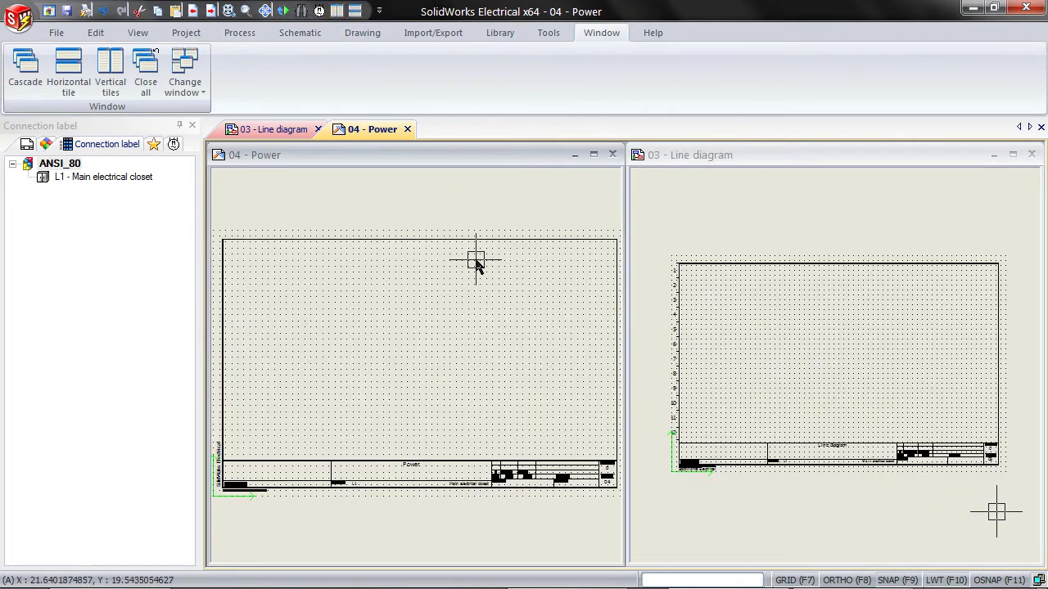
left_click(407, 128)
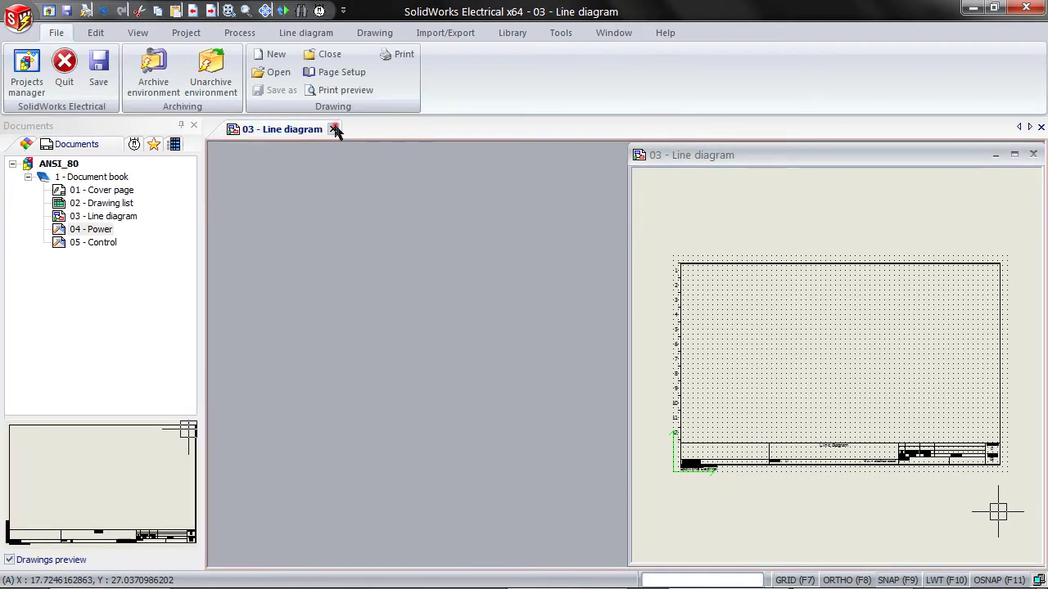
left_click(333, 129)
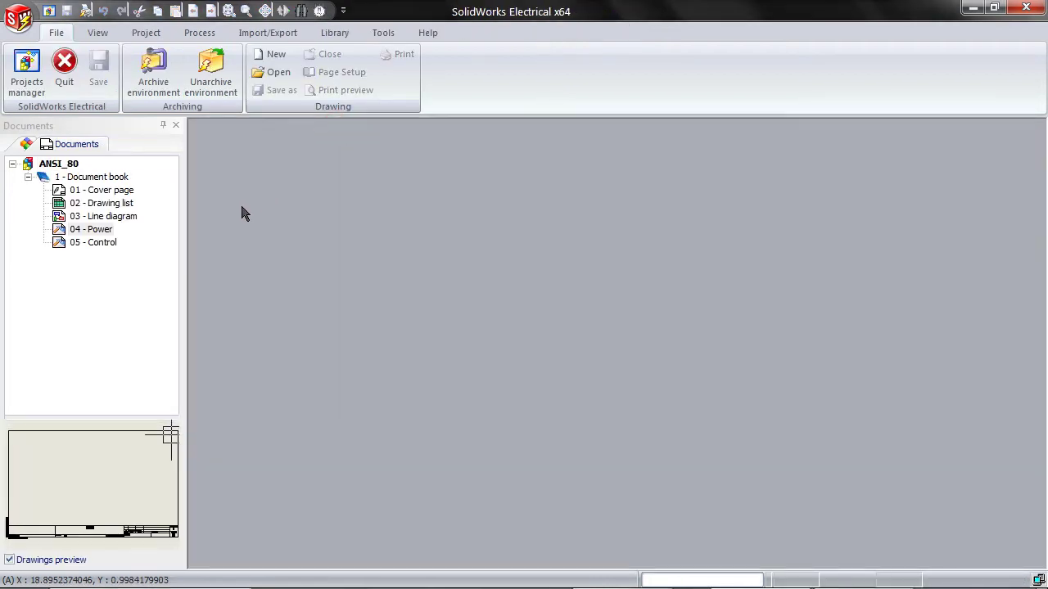
Delete the 02 - Drawing list drawing from the document book
right_click(96, 204)
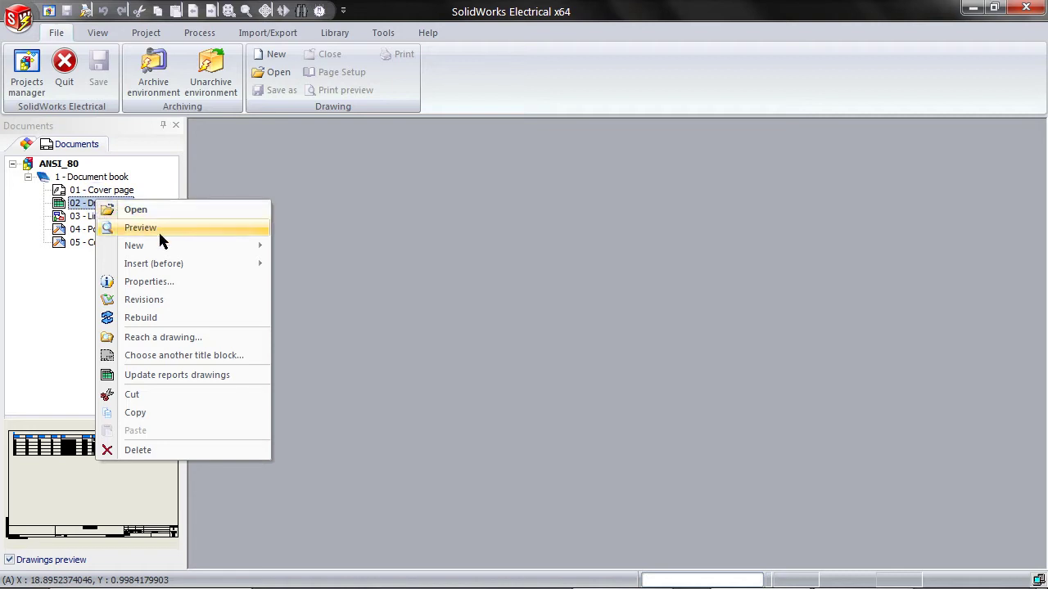
left_click(166, 451)
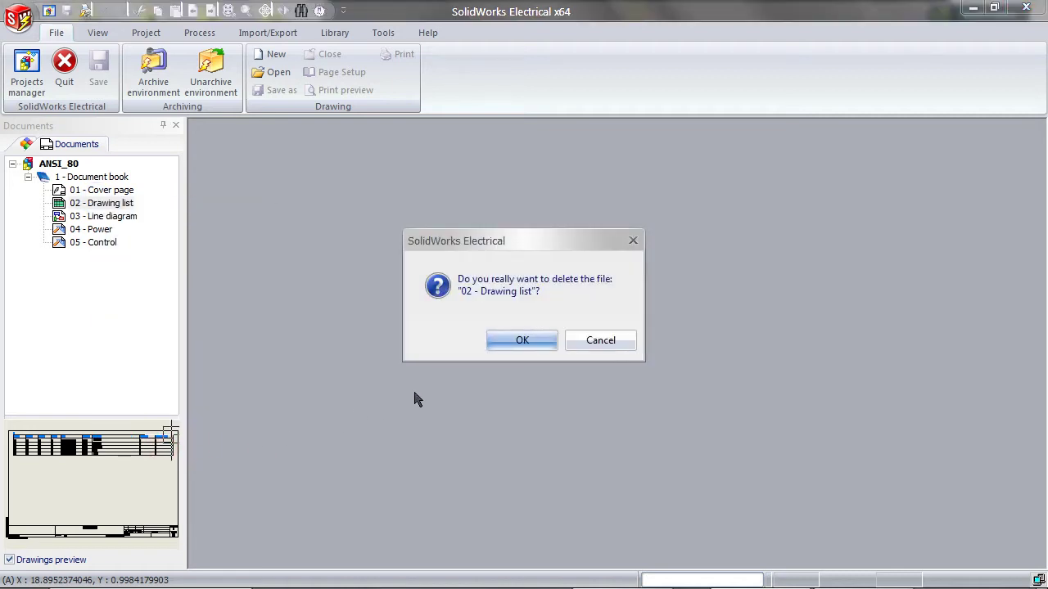
left_click(495, 340)
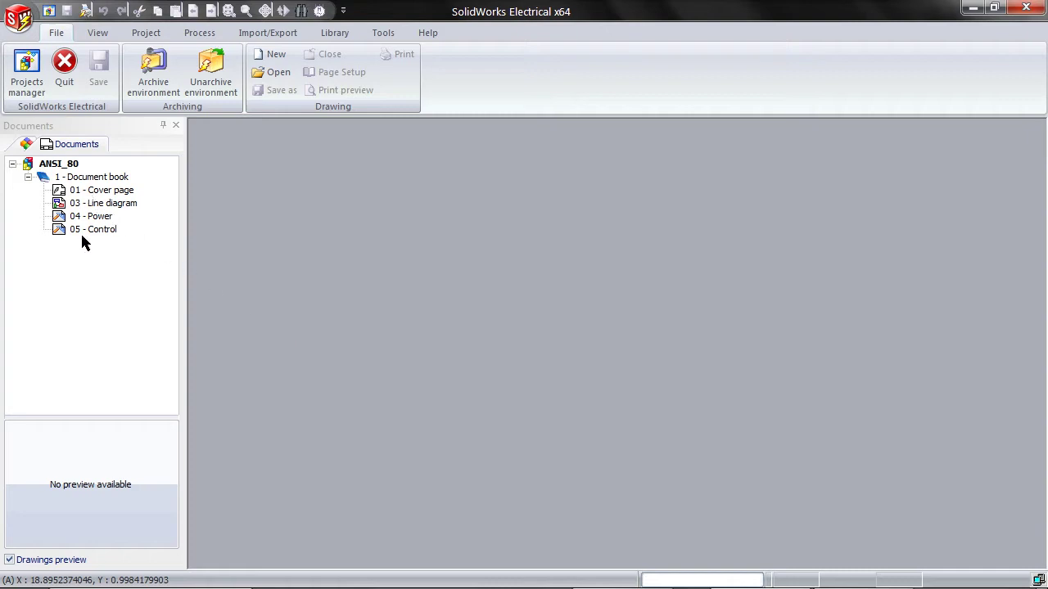
Renumber the remaining drawings of the document book with start number 1 and step 1
right_click(94, 177)
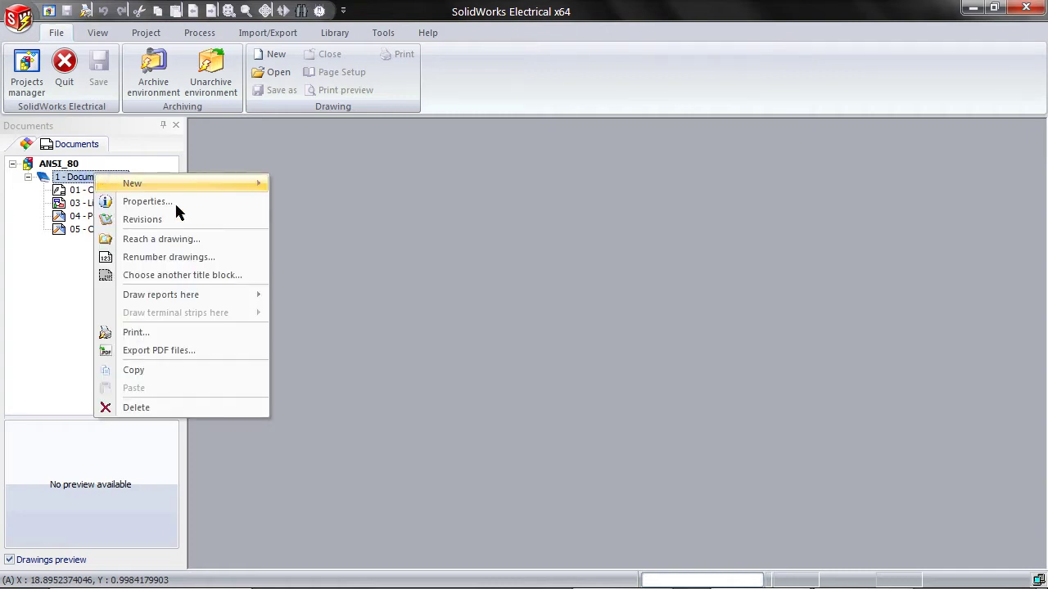
left_click(193, 257)
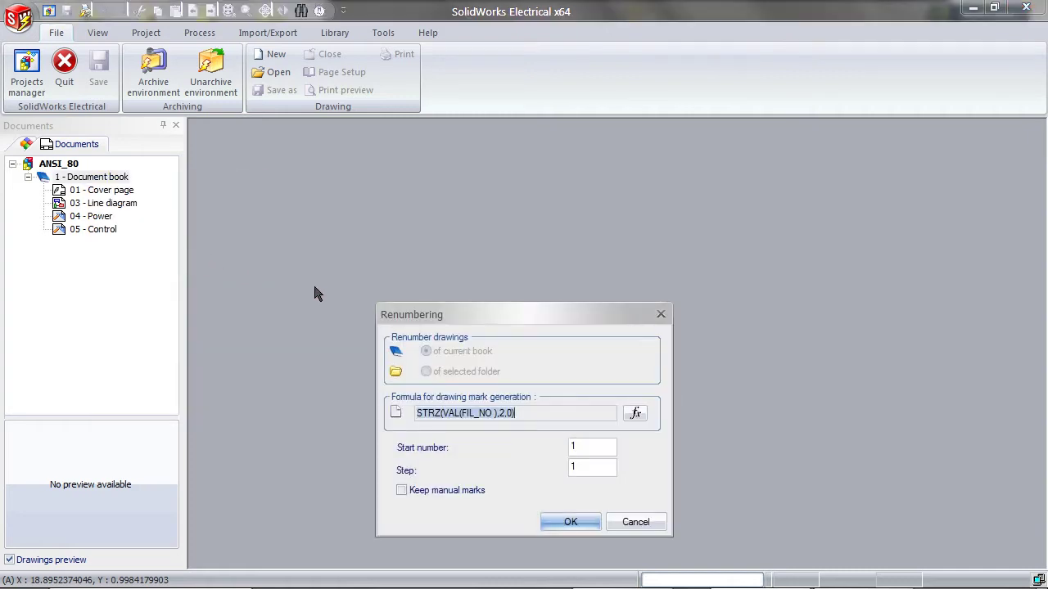
left_click(565, 520)
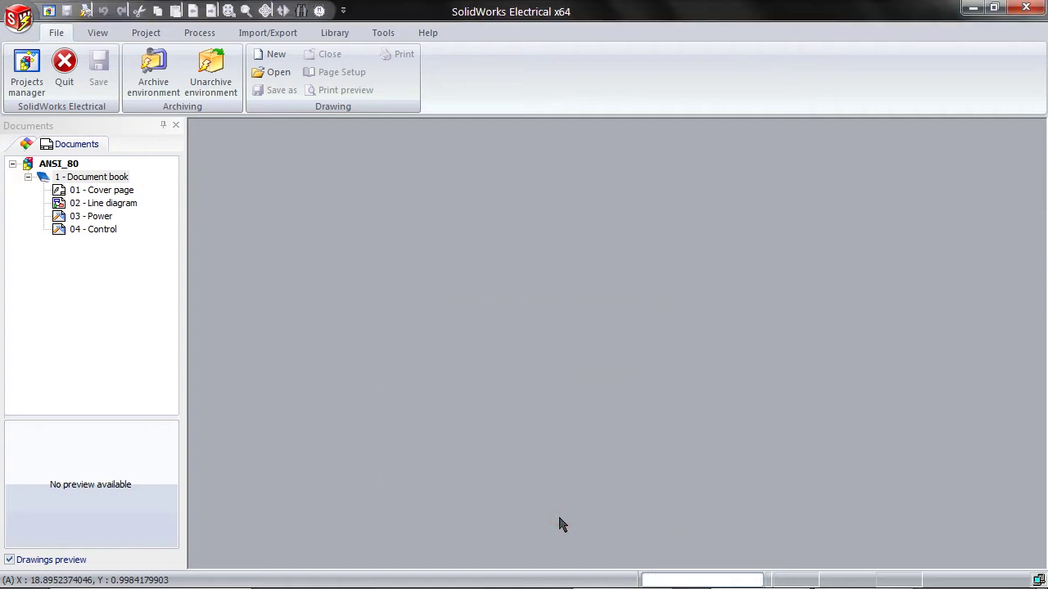
Close the ANSI_80 project in the Projects Manager
left_click(28, 72)
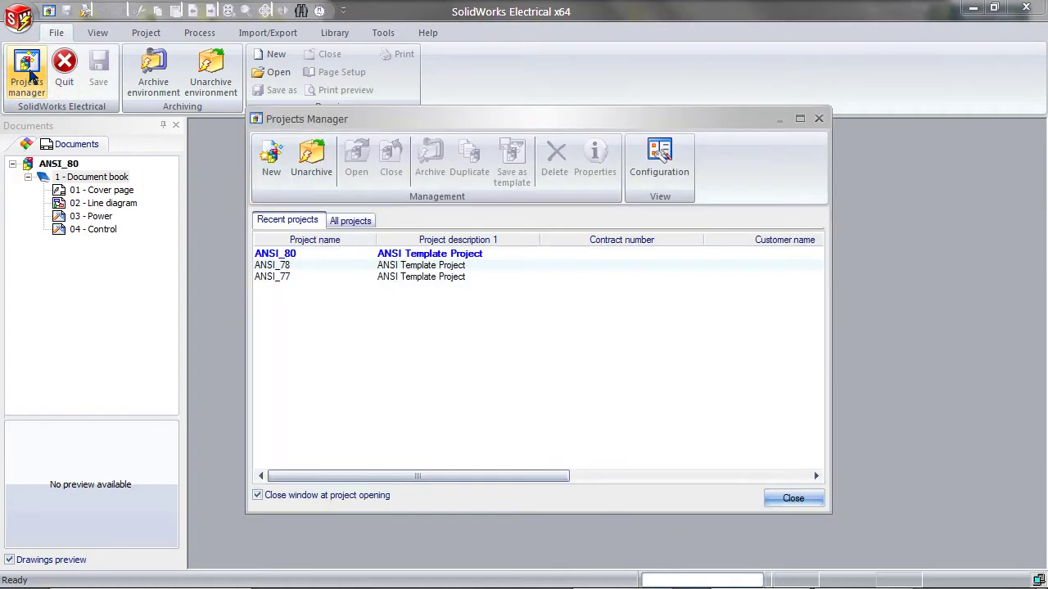
left_click(315, 254)
left_click(386, 184)
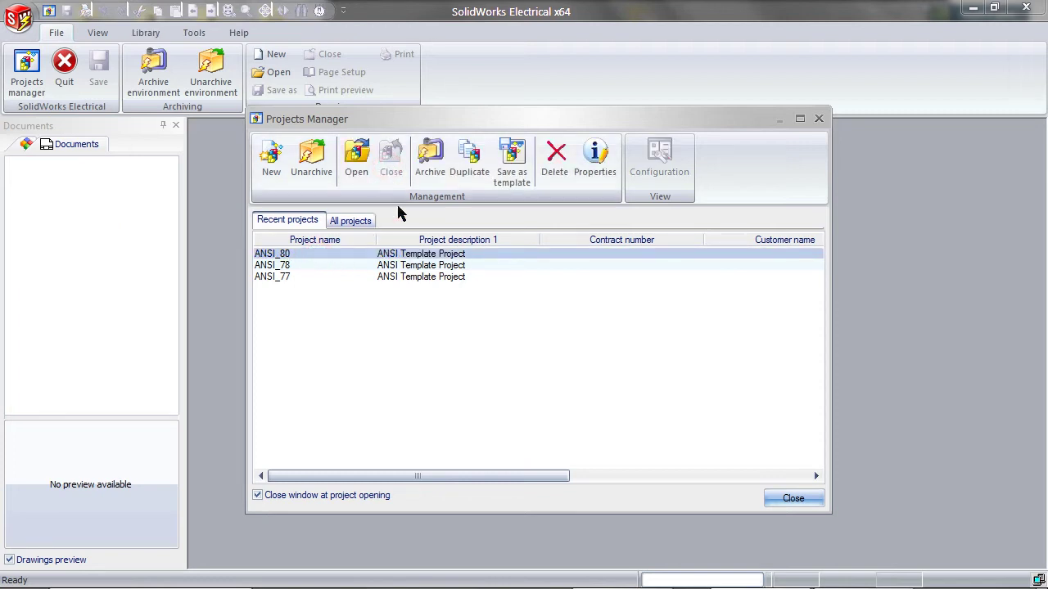
Save the ANSI_80 project as a project template named ANSI-mod
left_click(418, 256)
left_click(512, 159)
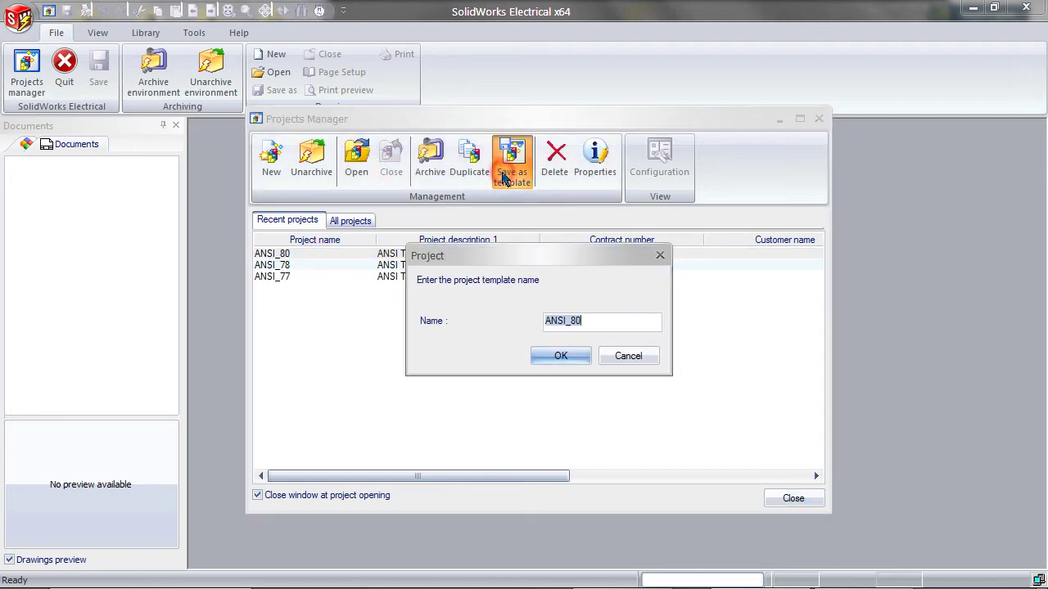
left_click(590, 322)
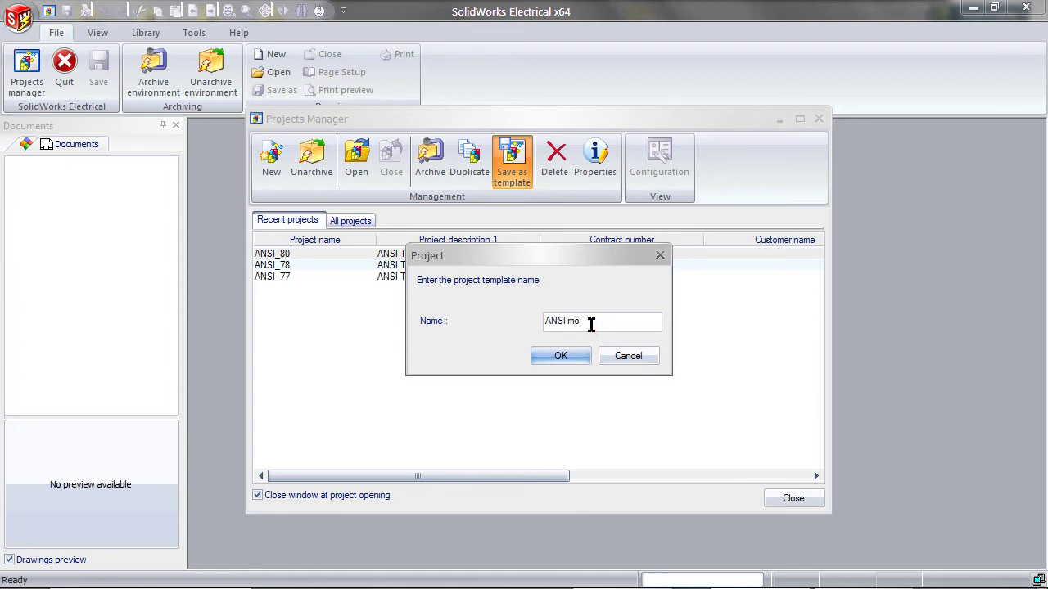
left_click(584, 357)
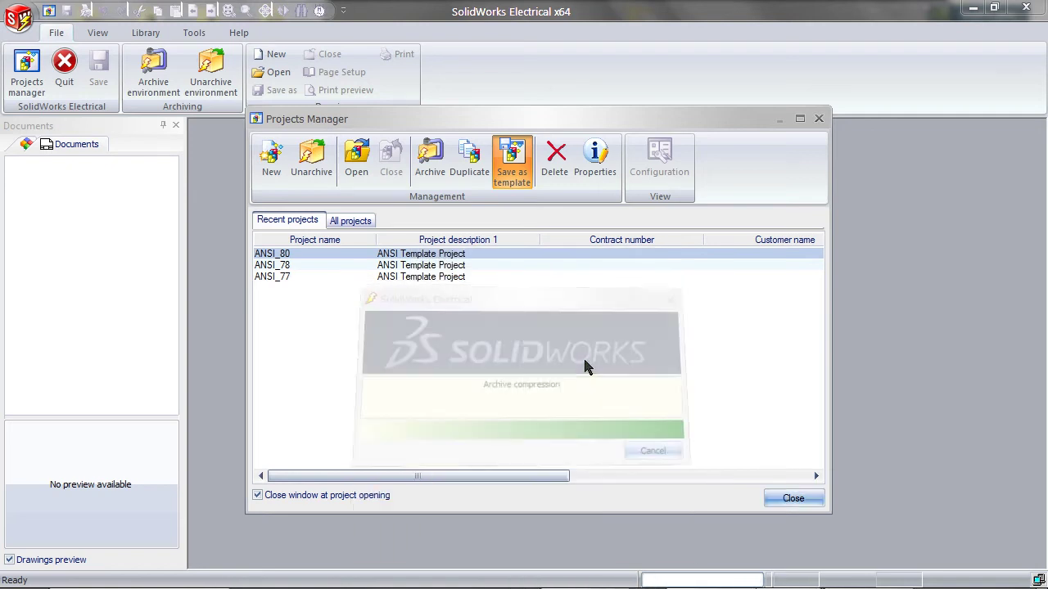
left_click(584, 358)
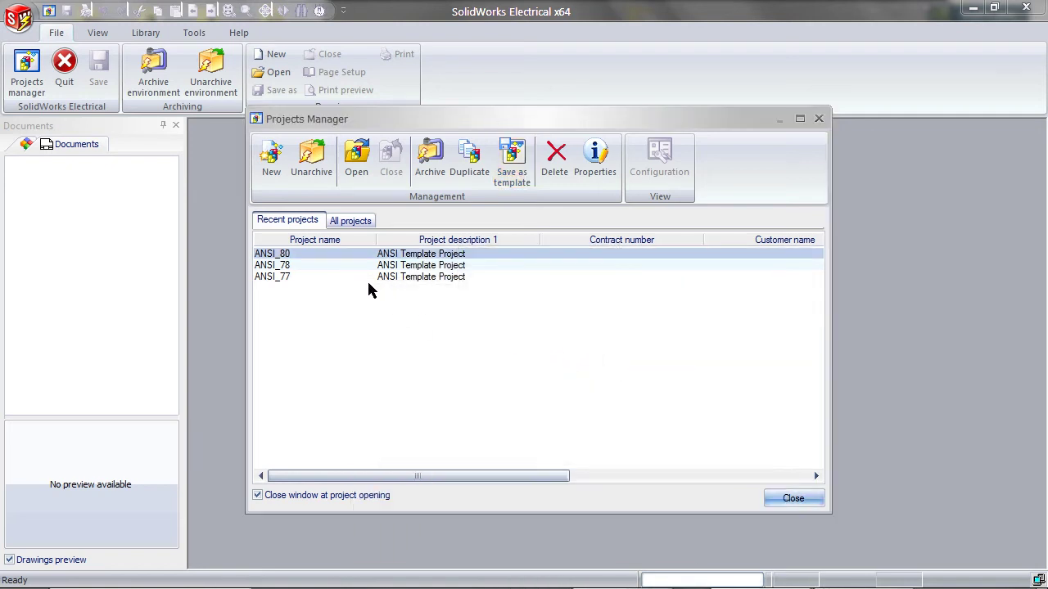
Create a new project from the ANSI-mod template with the proposed project properties, and expand its document book
left_click(272, 164)
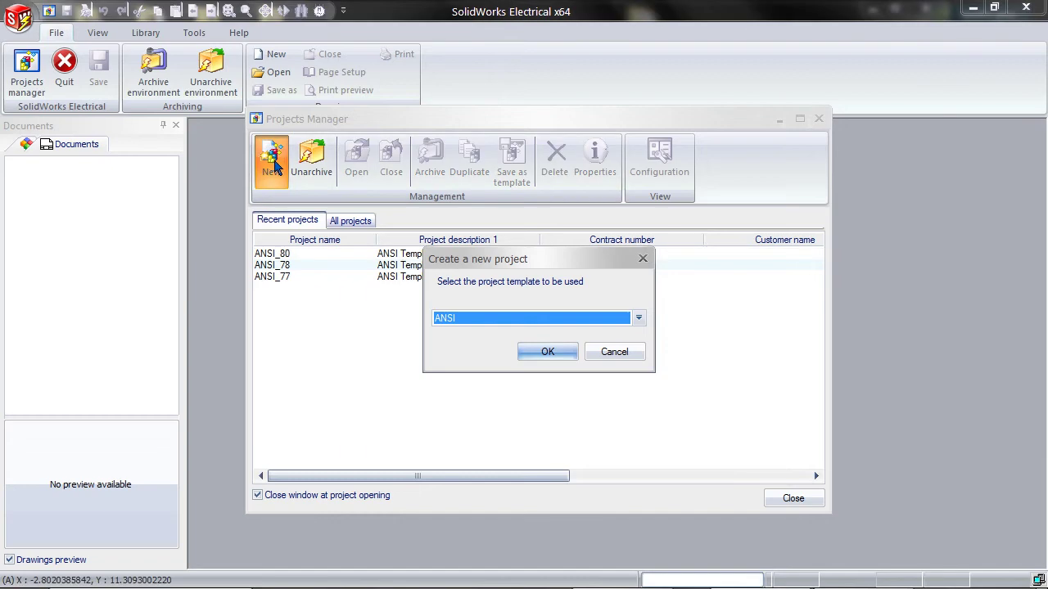
left_click(447, 324)
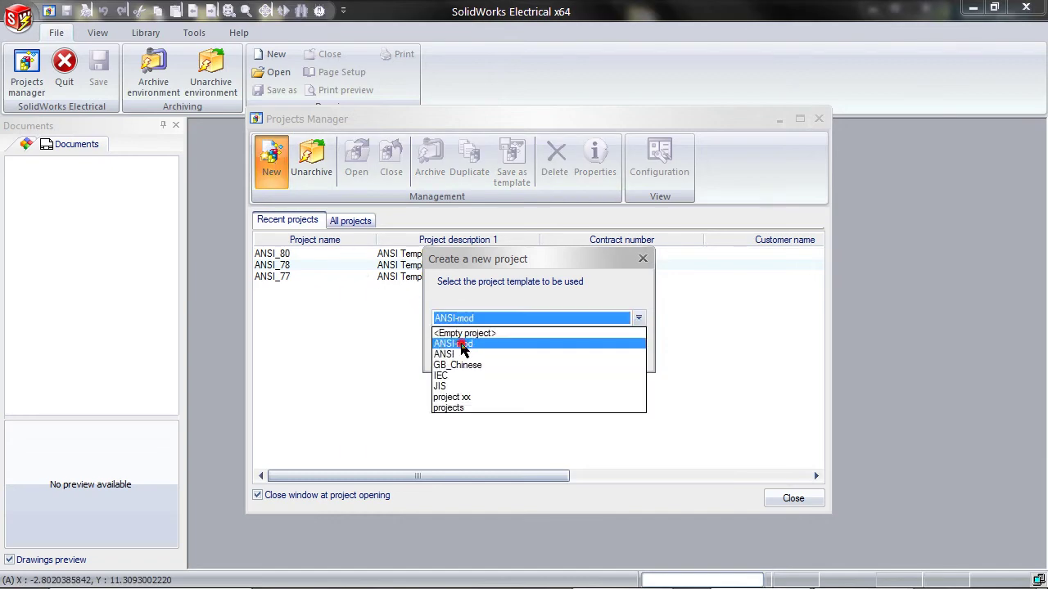
left_click(461, 347)
left_click(528, 353)
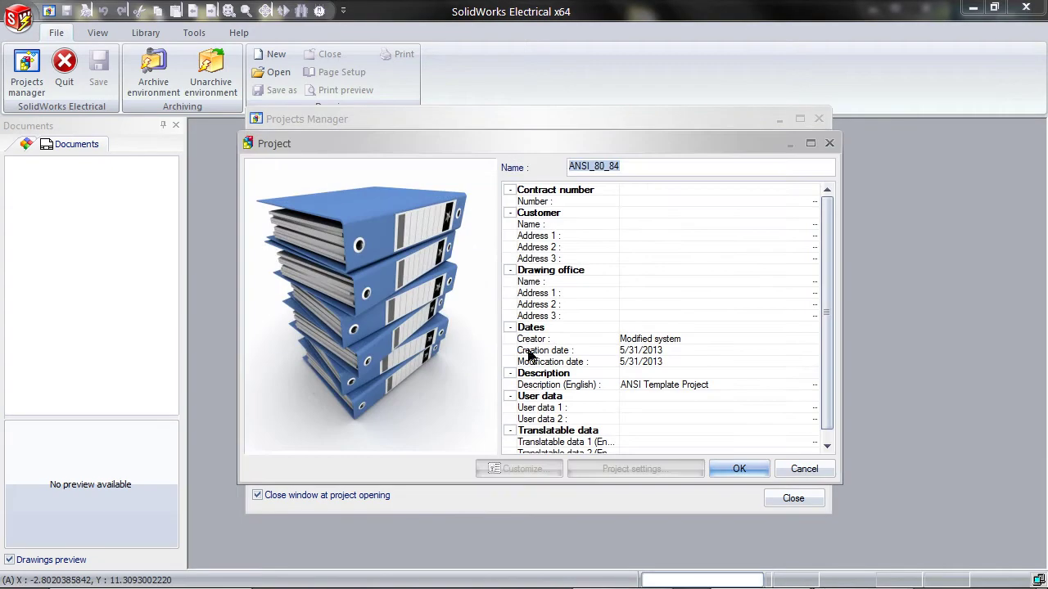
left_click(739, 469)
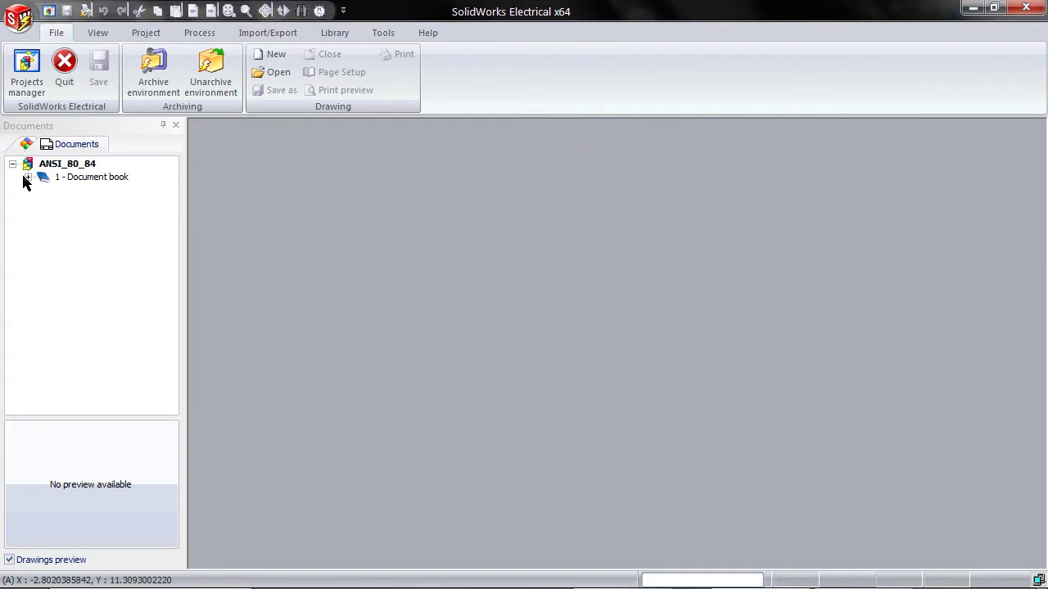
left_click(28, 177)
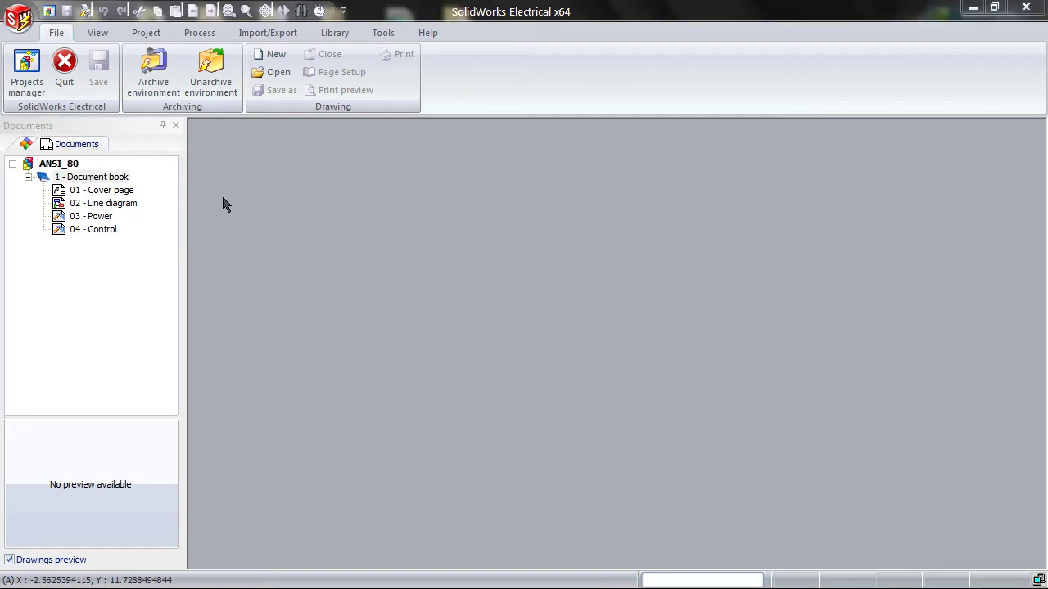
Add a new wiring line diagram to the ANSI_80 document book and move it between 02 - Line diagram and 03 - Power
right_click(116, 179)
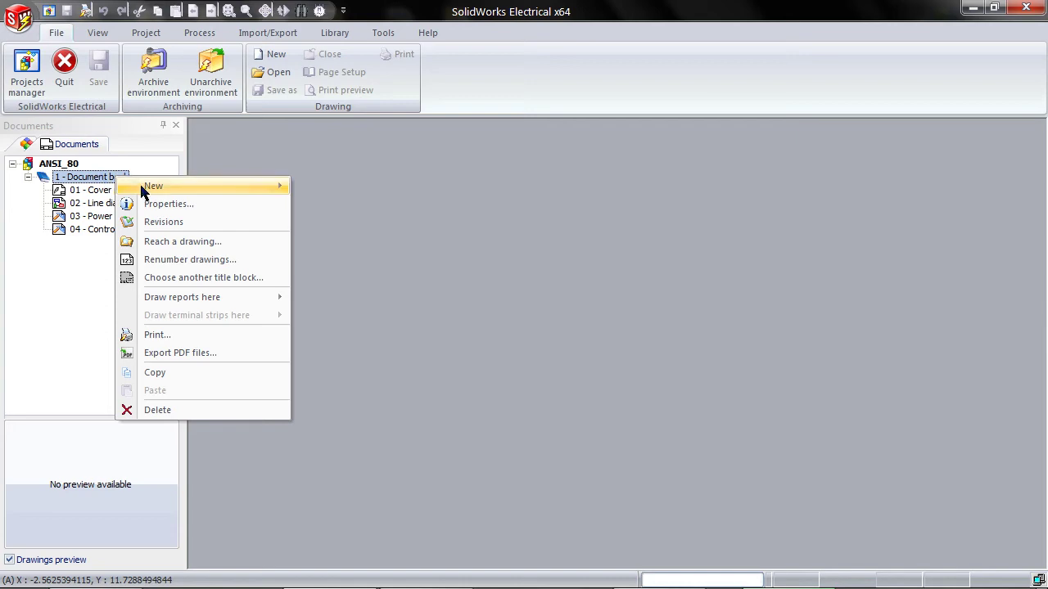
mouse_move(169, 187)
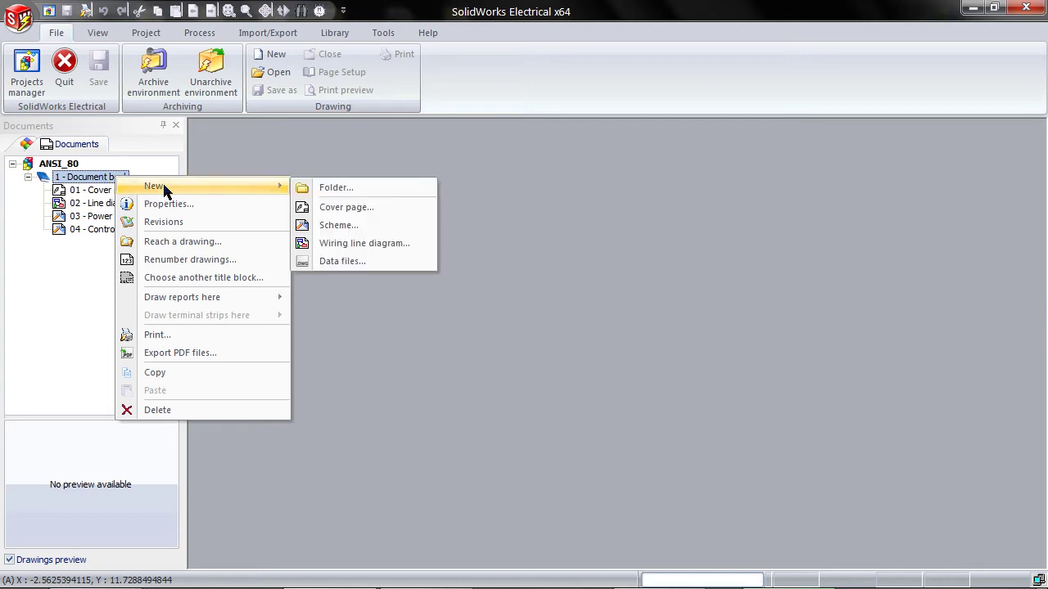
left_click(338, 243)
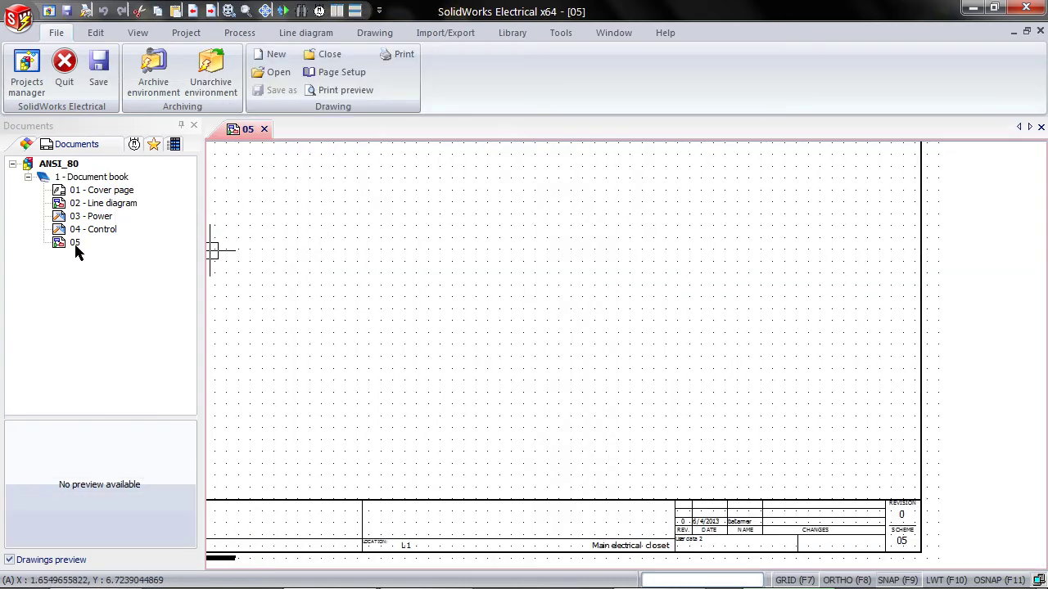
mouse_move(65, 243)
left_mouse_down()
mouse_move(96, 229)
mouse_move(92, 215)
left_mouse_up()
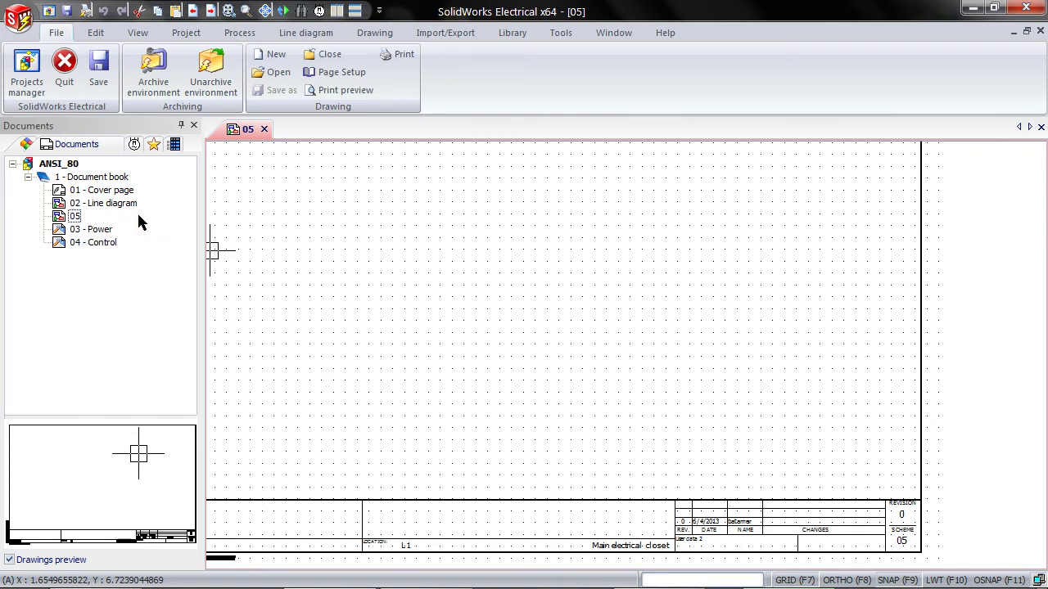
Renumber the document book's drawings in their new order with start number 1 and step 1
right_click(112, 177)
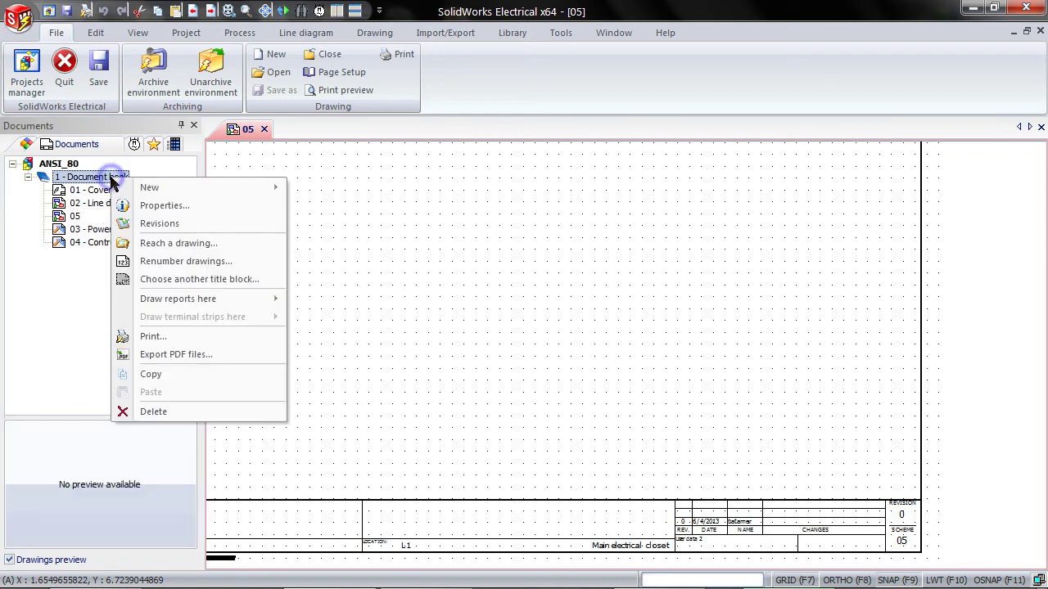
left_click(187, 261)
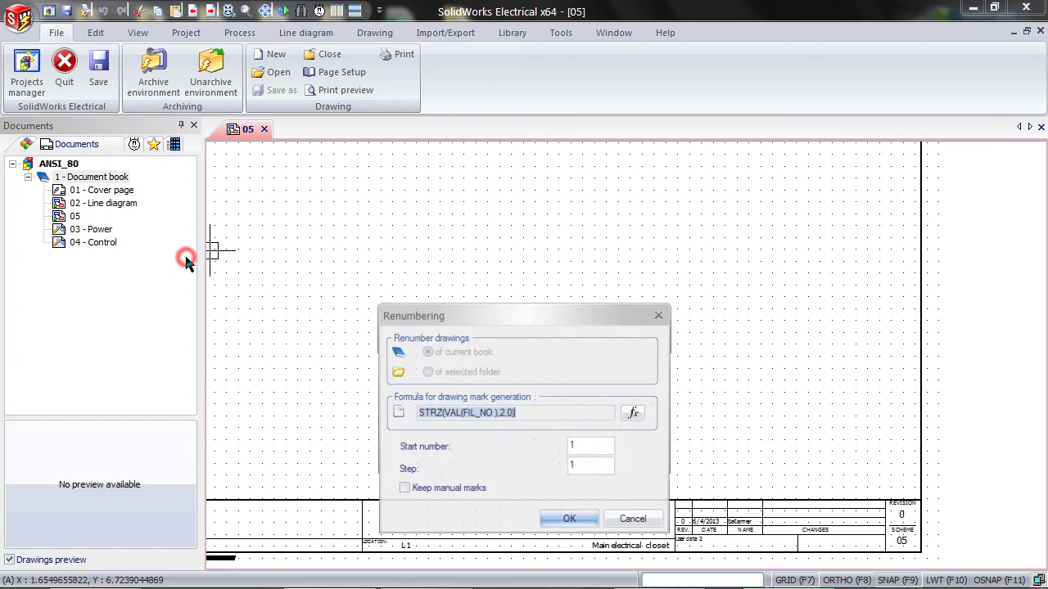
left_click(545, 522)
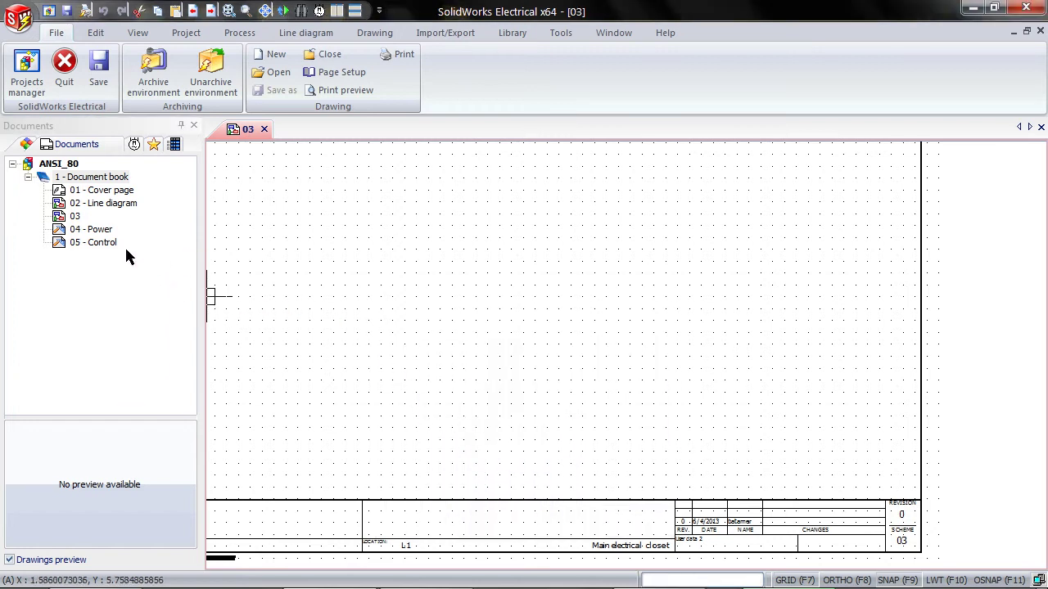